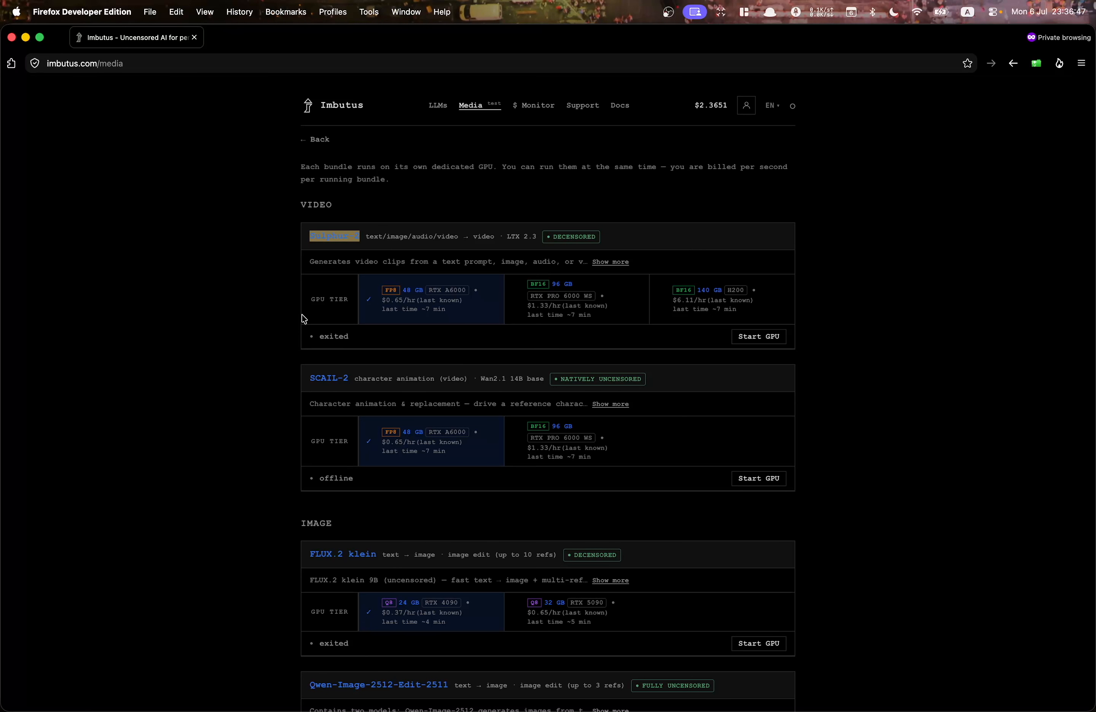
- Set the Sulphur-2 video bundle's GPU tier to BF16 140 GB H200
scroll(304, 319, down, 4)
click(608, 304)
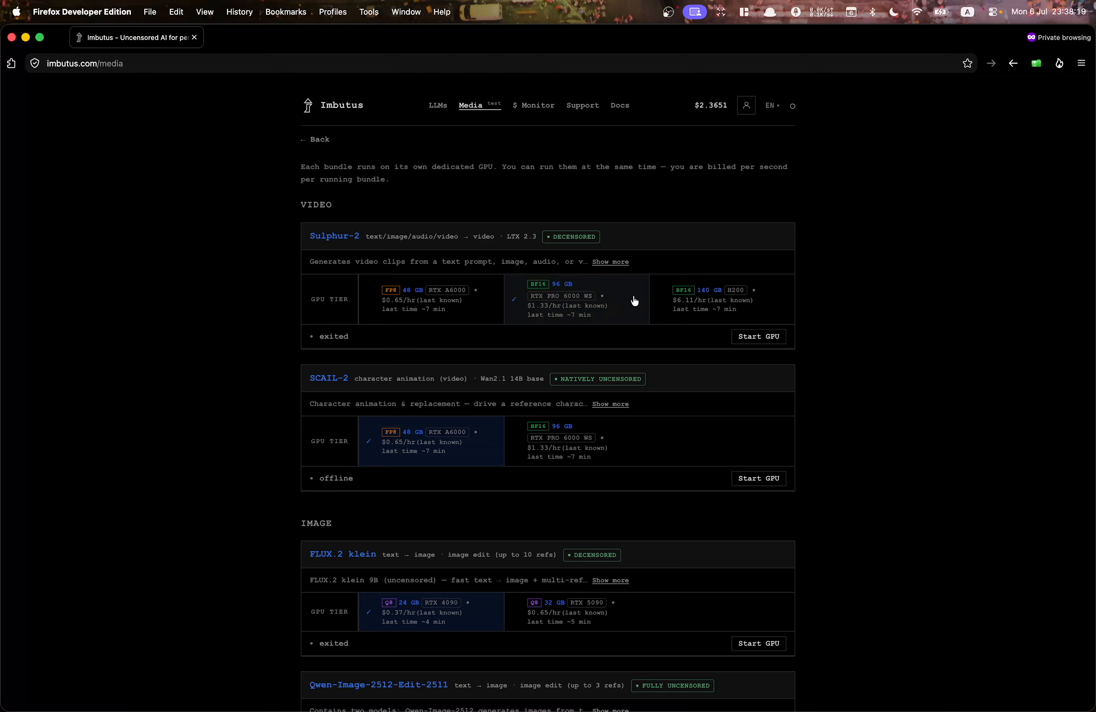
click(715, 295)
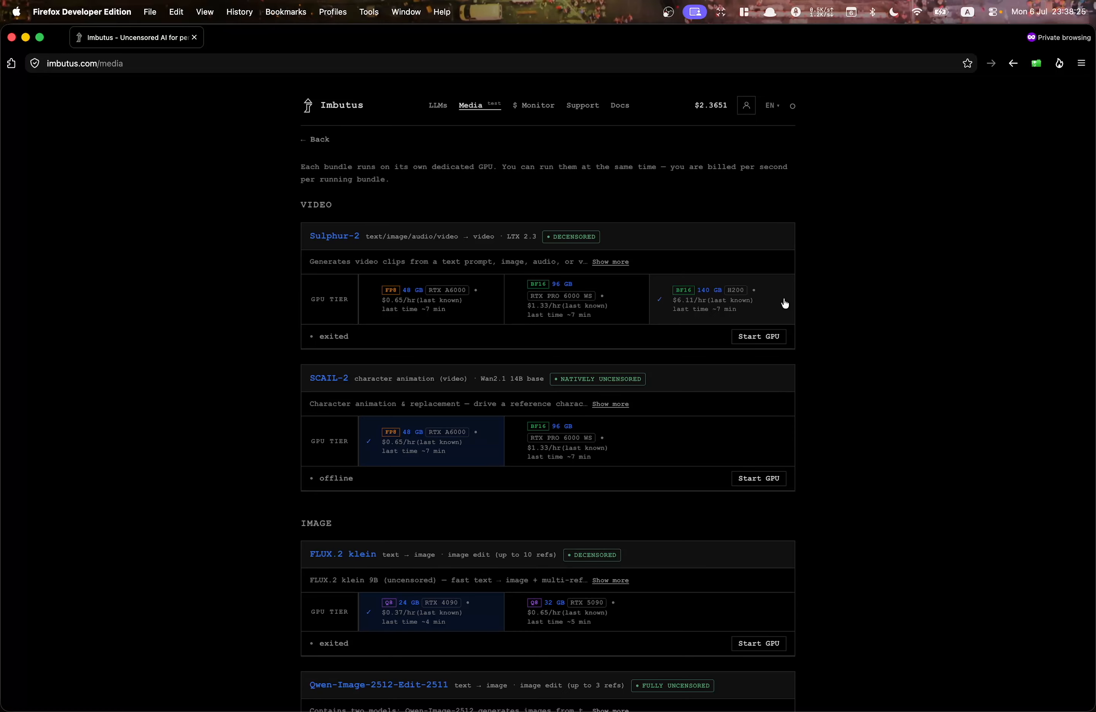
- Set the SCAIL-2 character animation bundle's GPU tier to BF16 96 GB RTX PRO 6000 WS
scroll(814, 320, down, 3)
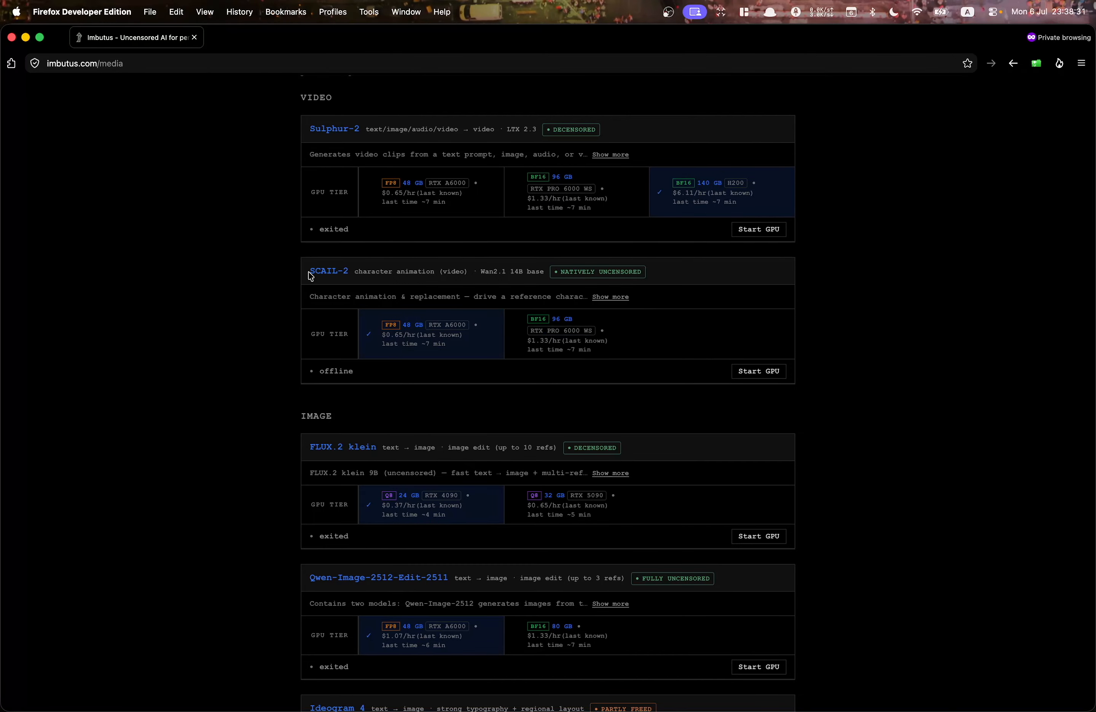
drag(308, 271, 353, 268)
click(356, 272)
click(565, 340)
click(441, 342)
click(542, 338)
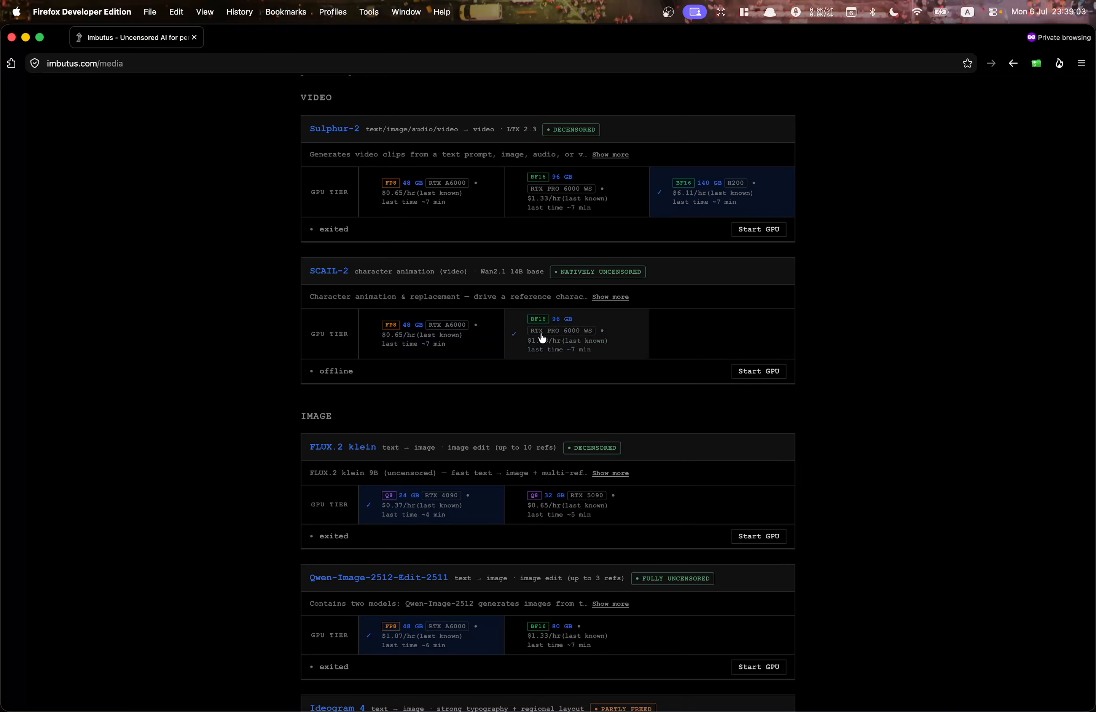
- Examine the image bundles, starting with FLUX.2 klein and its GPU tiers
scroll(542, 339, down, 3)
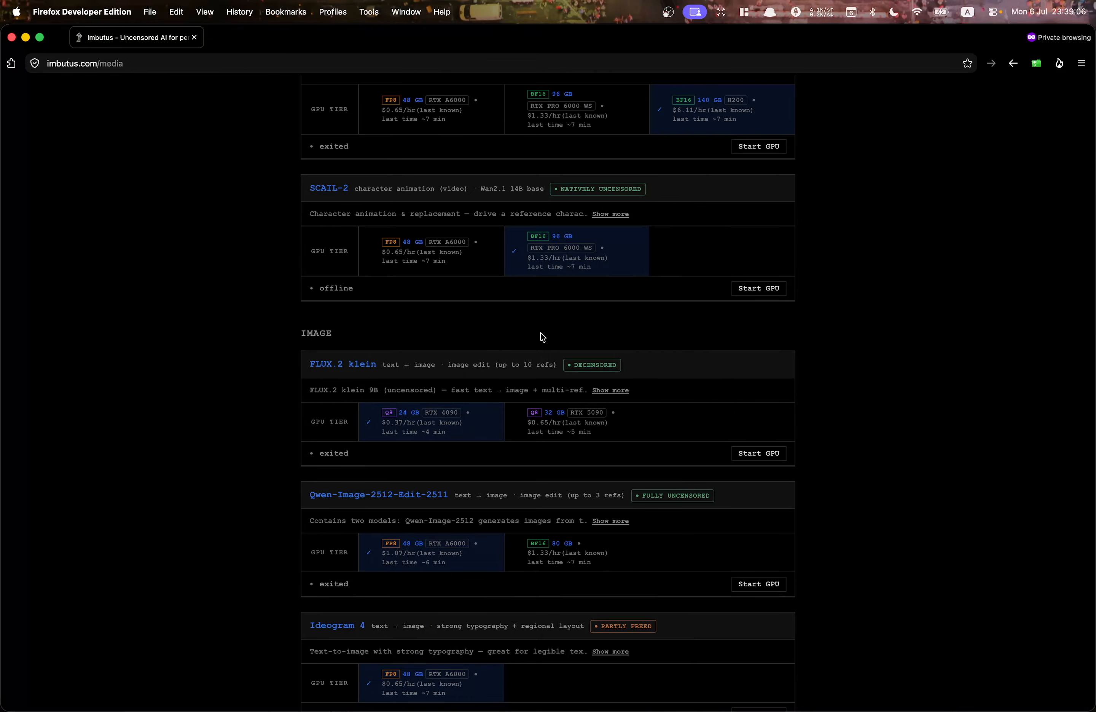
scroll(542, 337, down, 4)
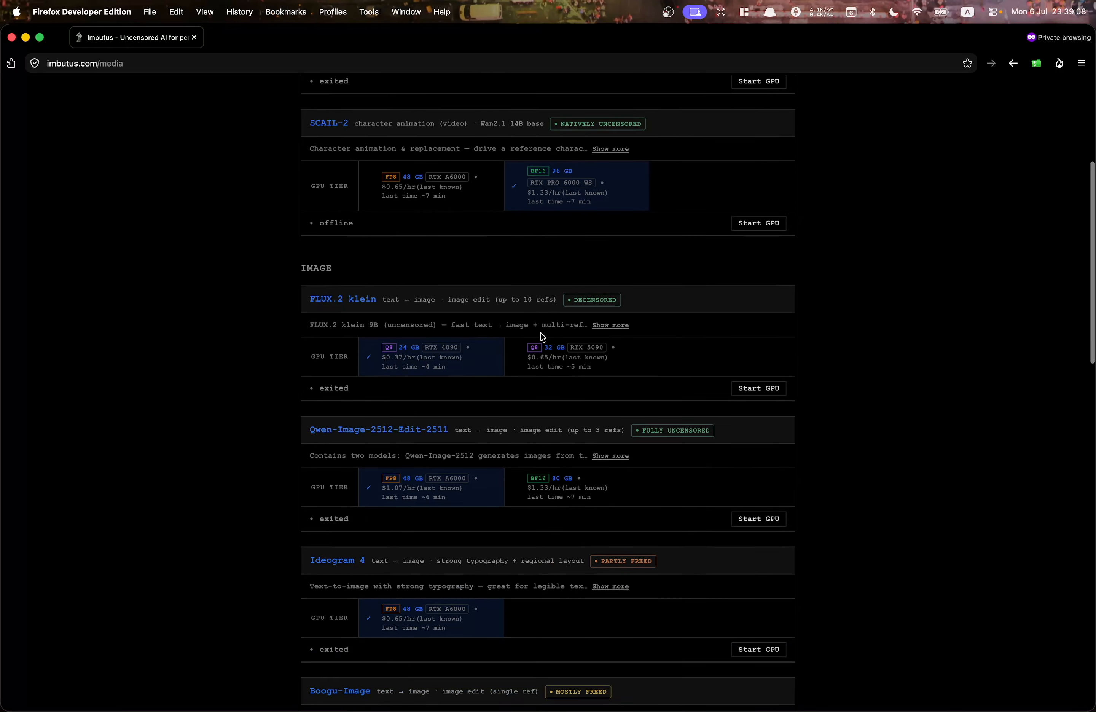
double_click(315, 230)
click(382, 237)
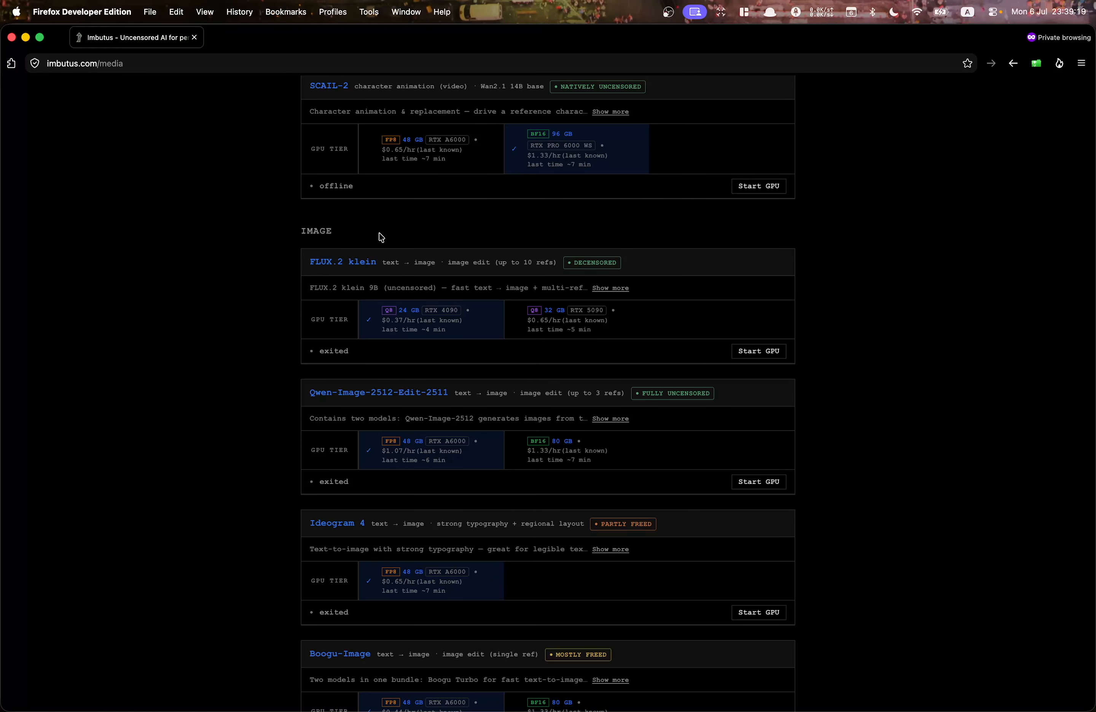
scroll(380, 237, down, 1)
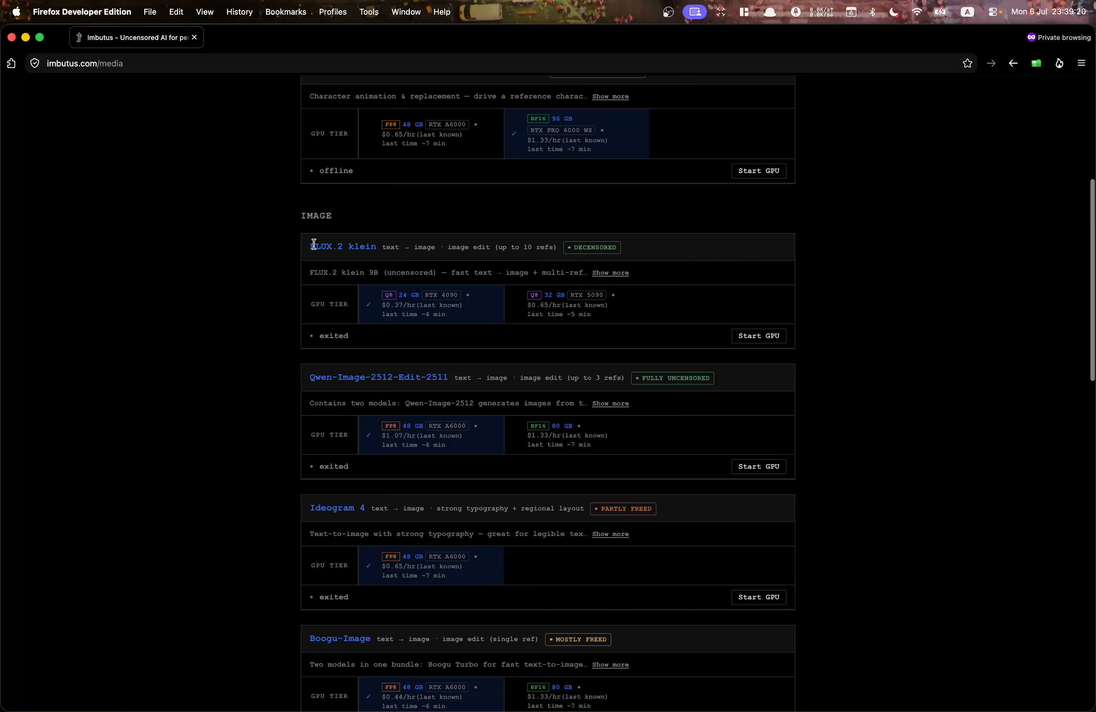
drag(310, 247, 378, 250)
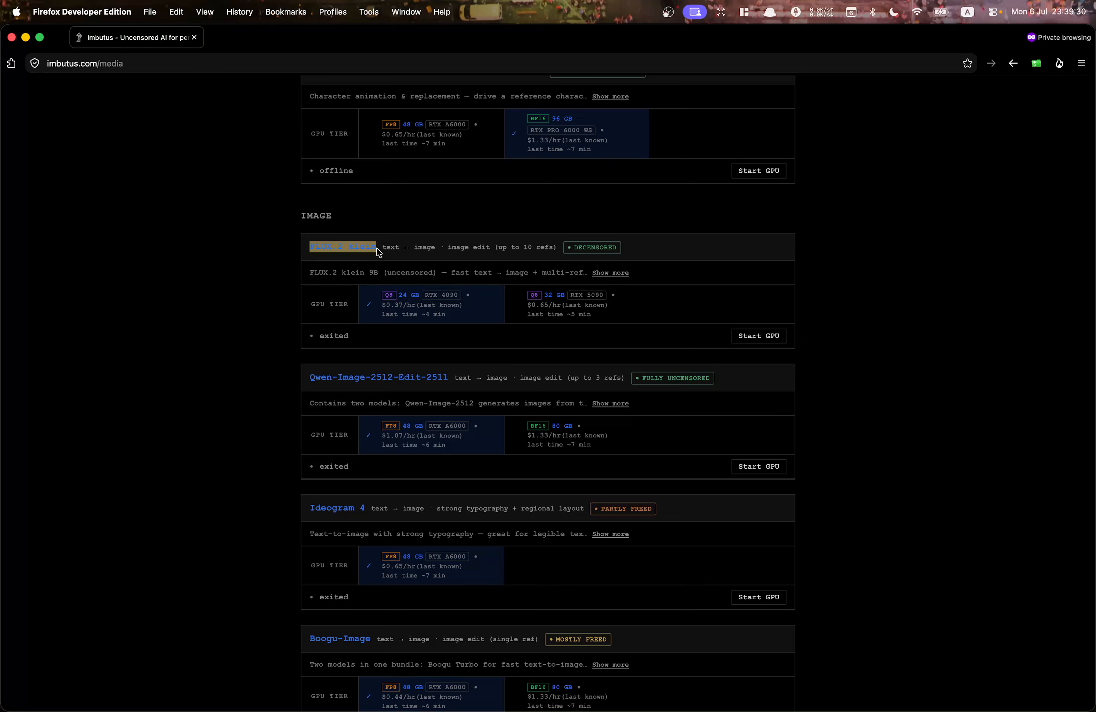
click(371, 251)
- Switch to Hugging Face in Safari, search the models for klein and read the Flux2-Klein-9B-True-V3 model card
key(super+Tab)
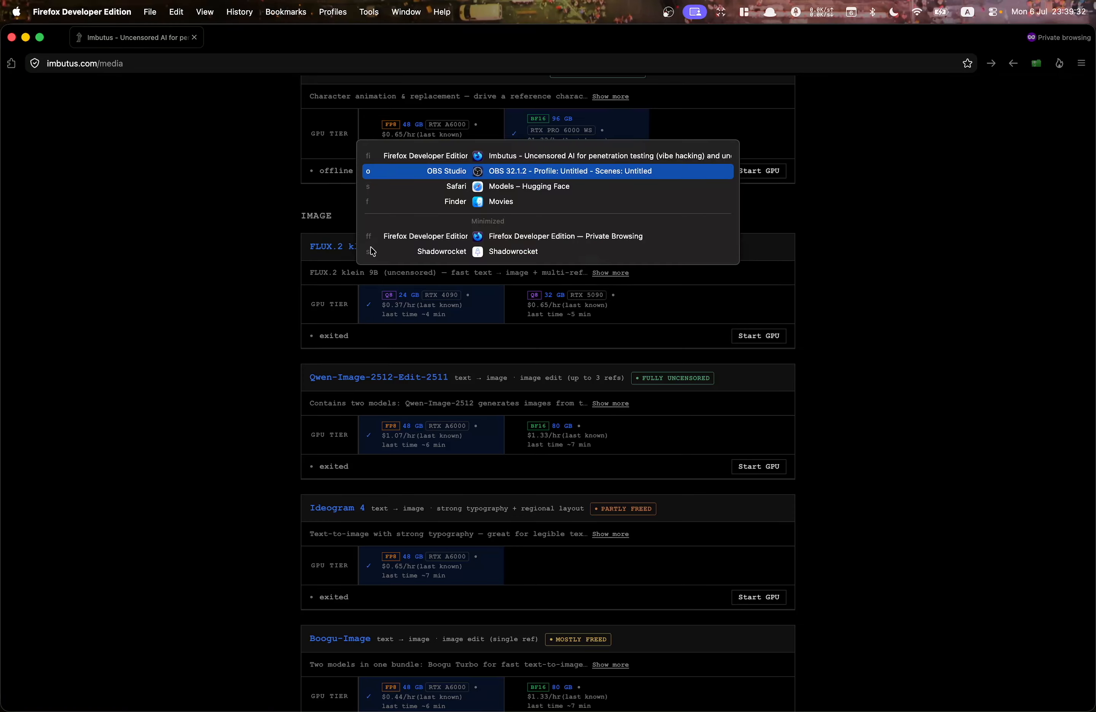
key(super+Tab)
text(kl)
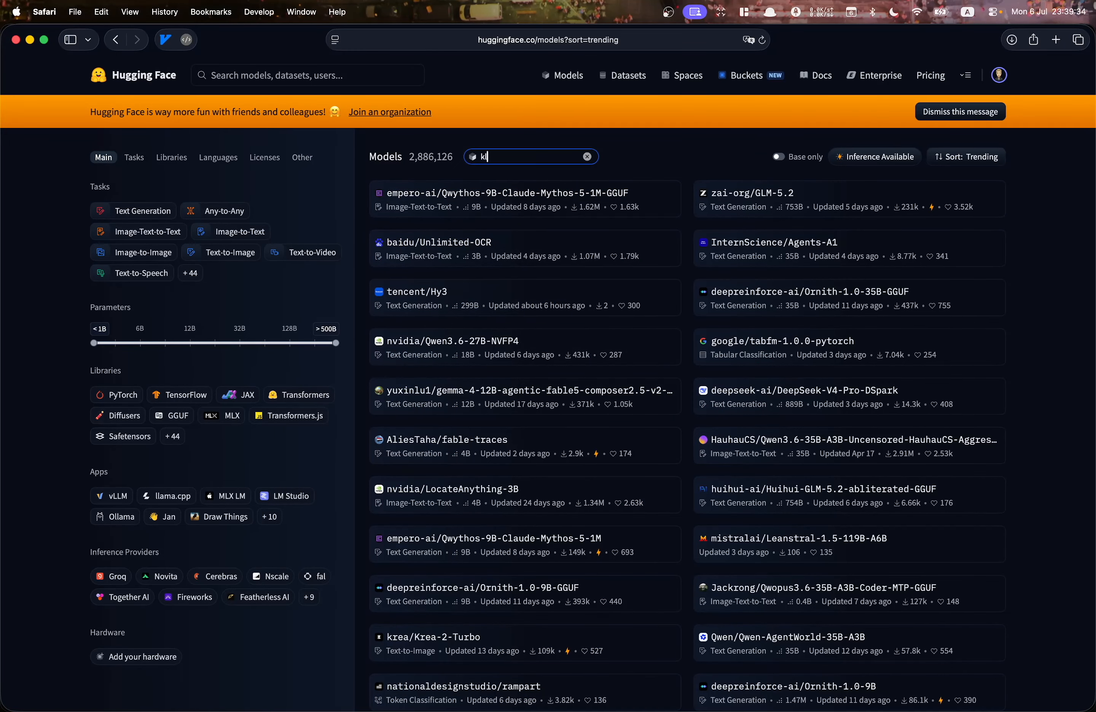
text(ein)
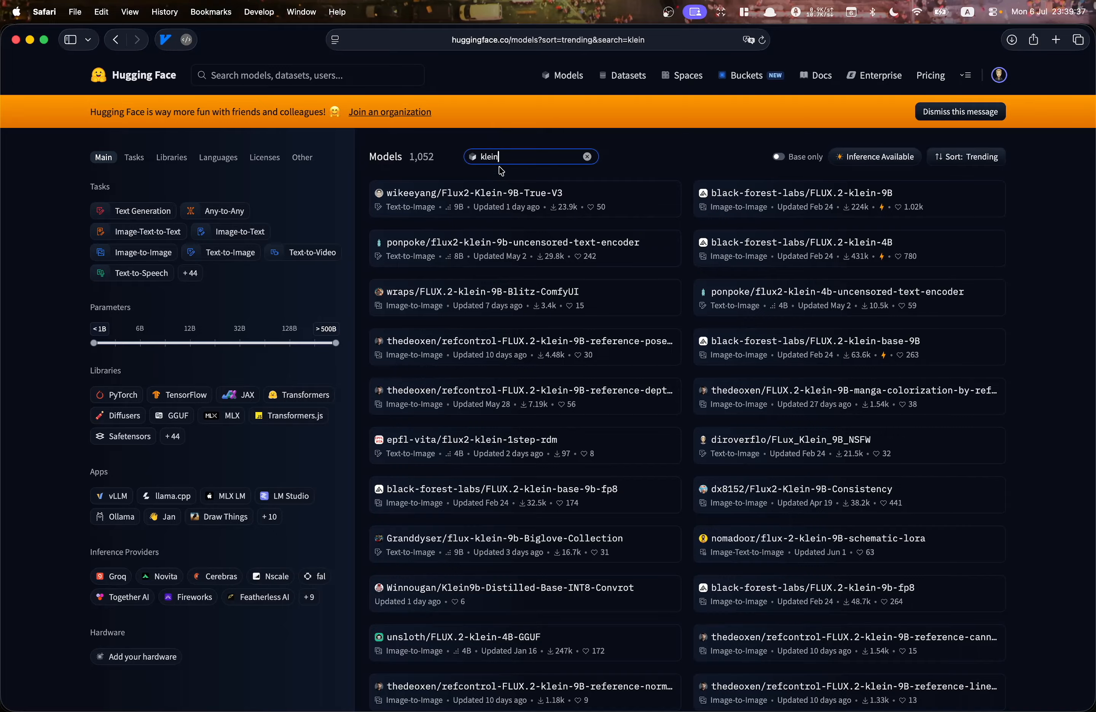
super+click(503, 196)
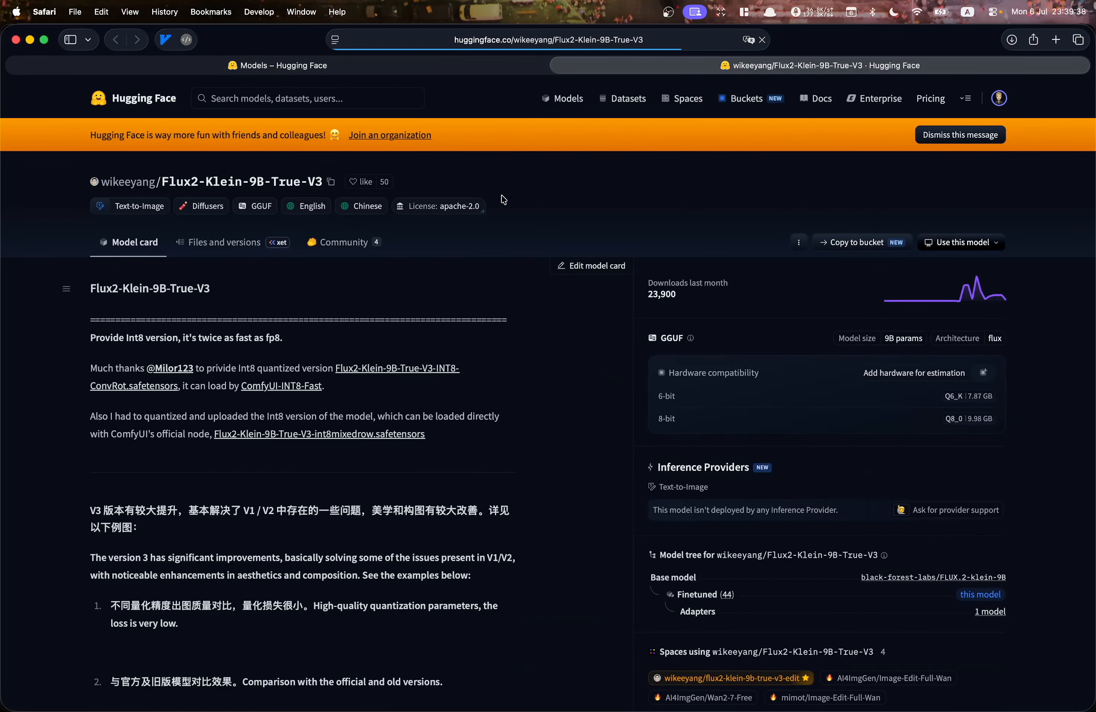
scroll(561, 390, down, 3)
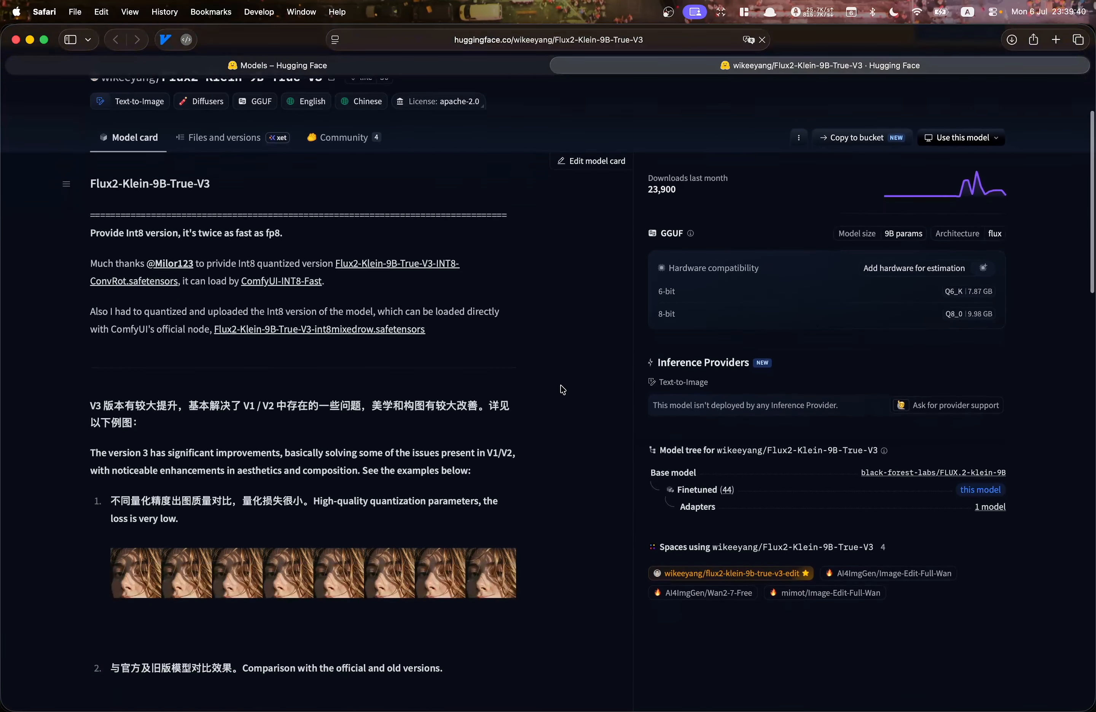
scroll(561, 390, down, 3)
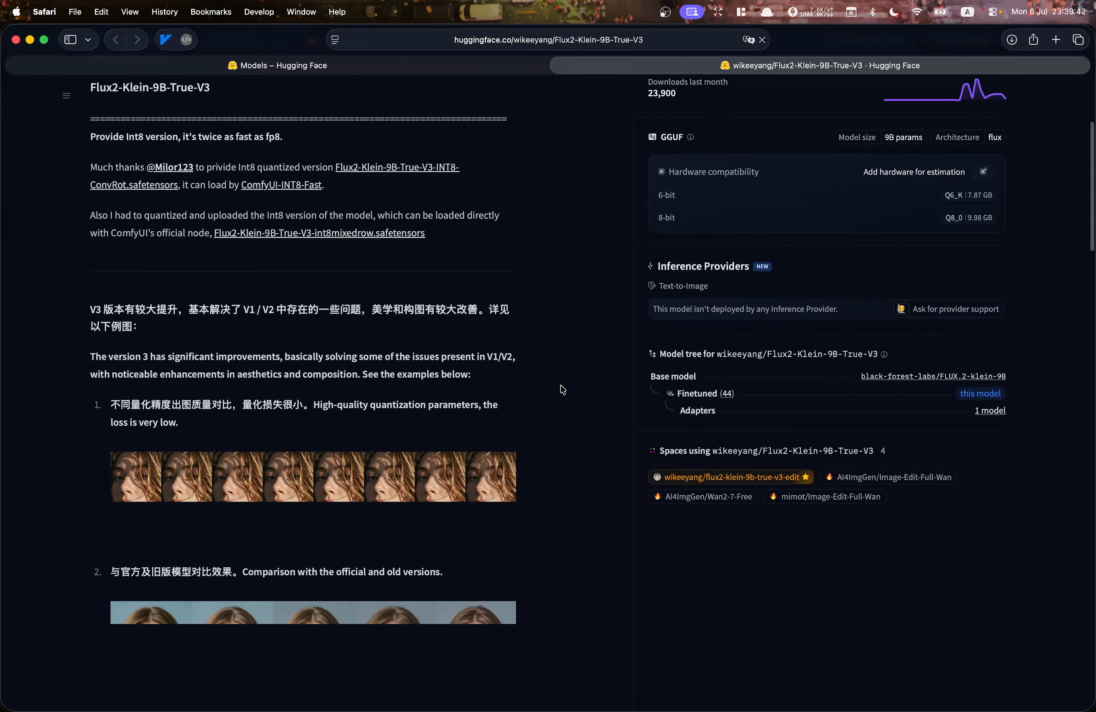
- Return to Imbutus in Firefox and review the Qwen-Image-2512-Edit-2511, Ideogram 4, Boogu-Image and Krea-2 bundles
key(super+Tab)
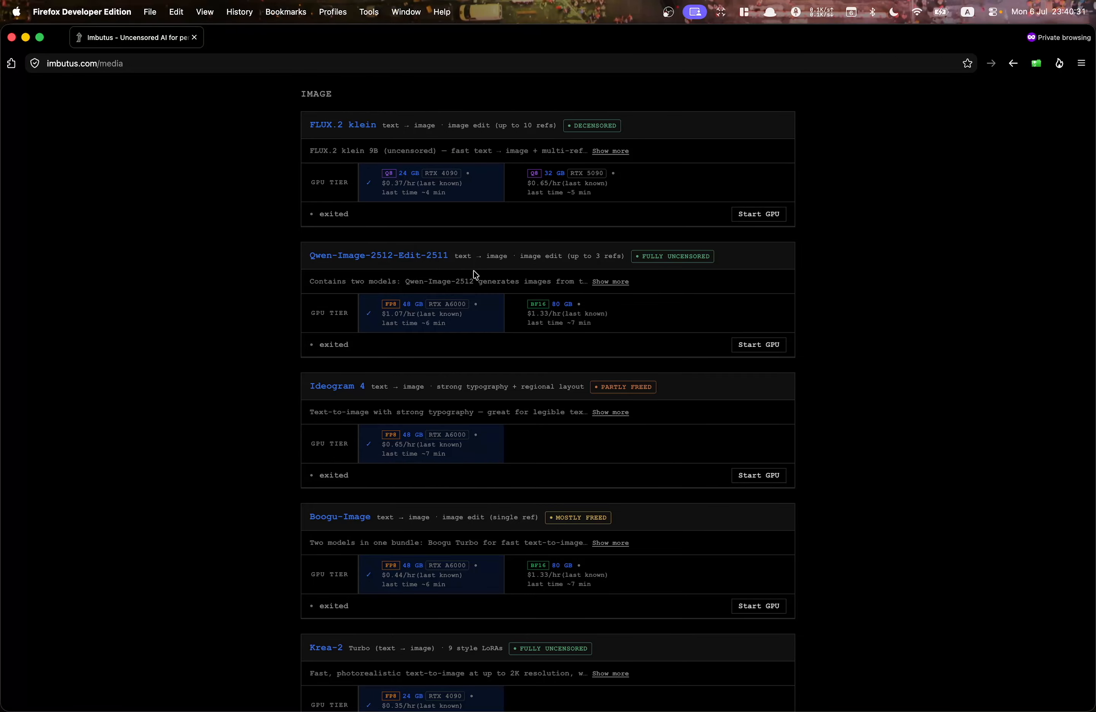
drag(572, 254, 625, 257)
click(593, 262)
scroll(527, 293, down, 5)
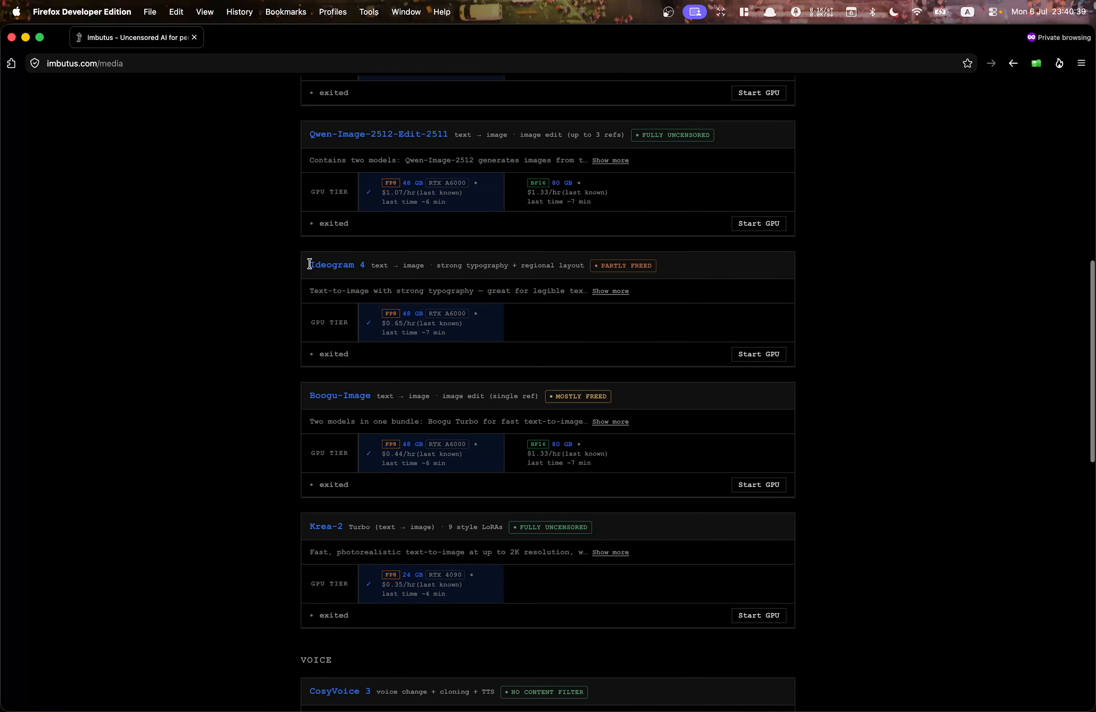
drag(309, 264, 365, 266)
click(365, 266)
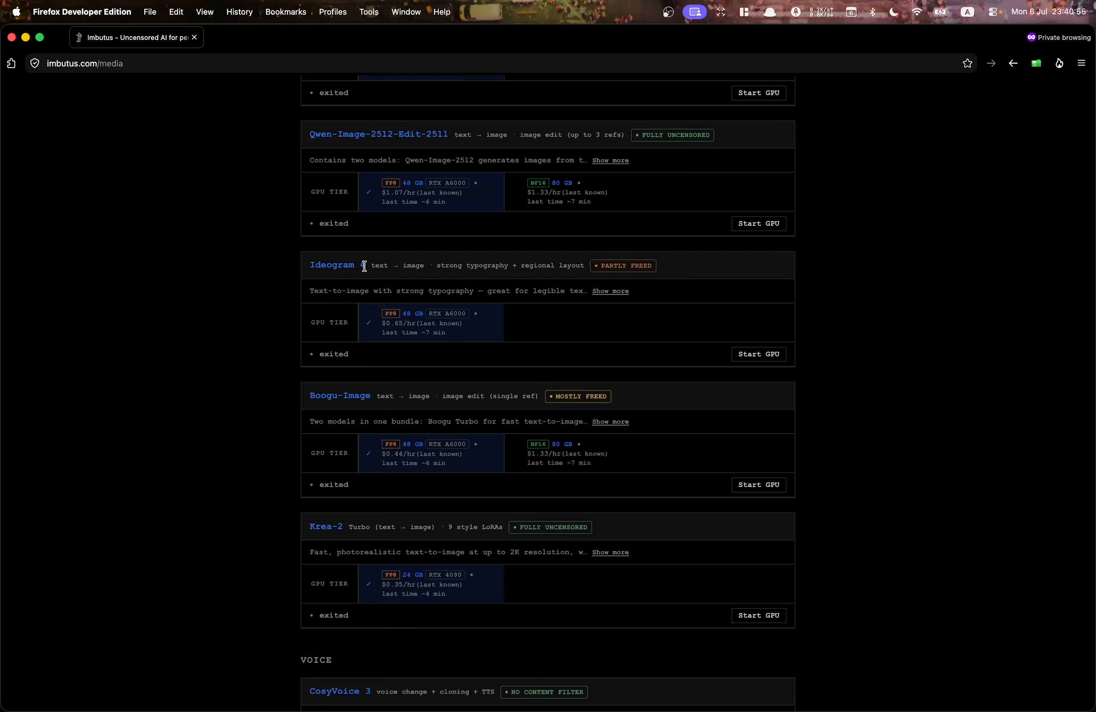
scroll(364, 265, down, 4)
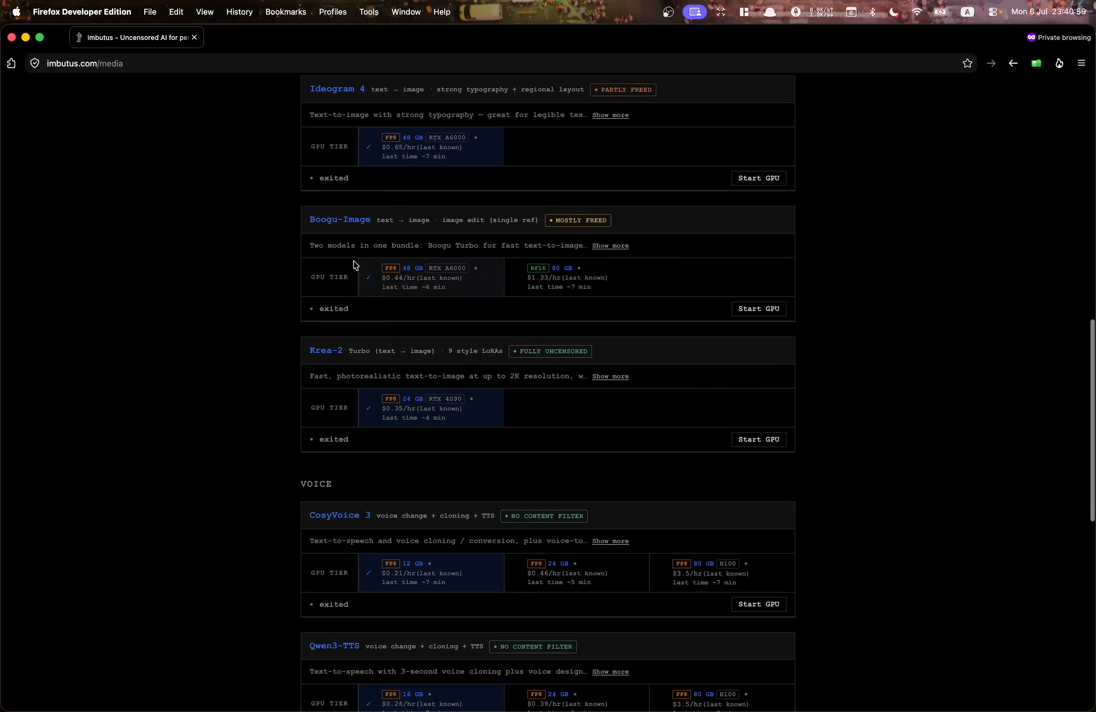
drag(307, 220, 377, 222)
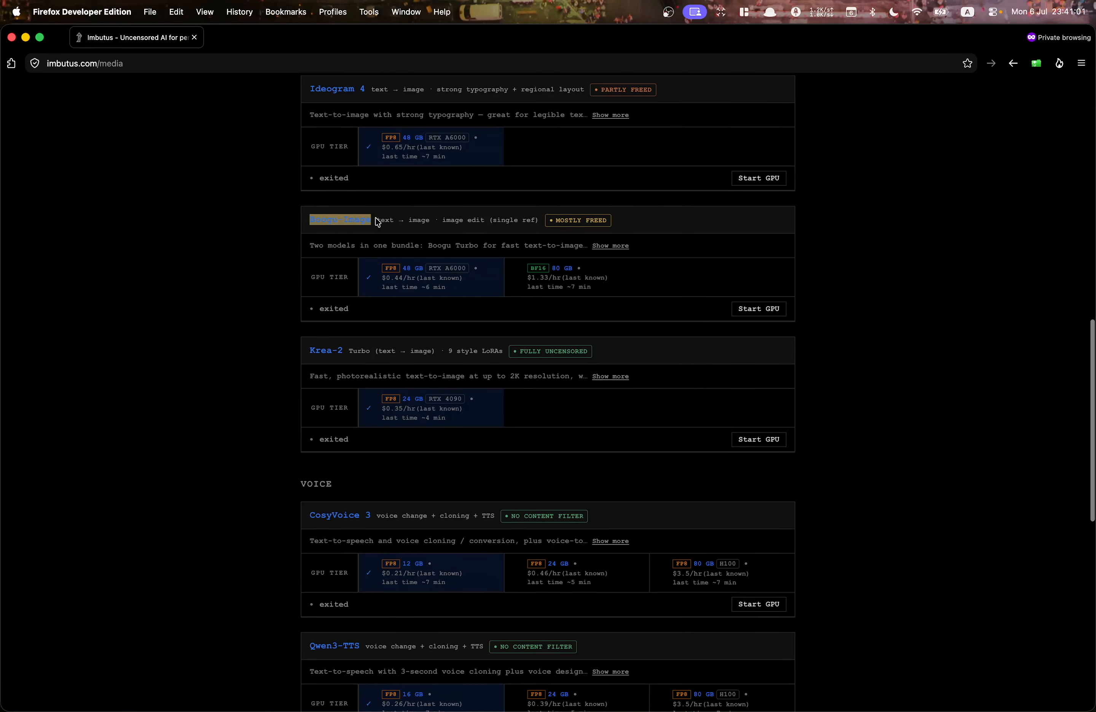
scroll(345, 299, down, 1)
drag(310, 314, 344, 315)
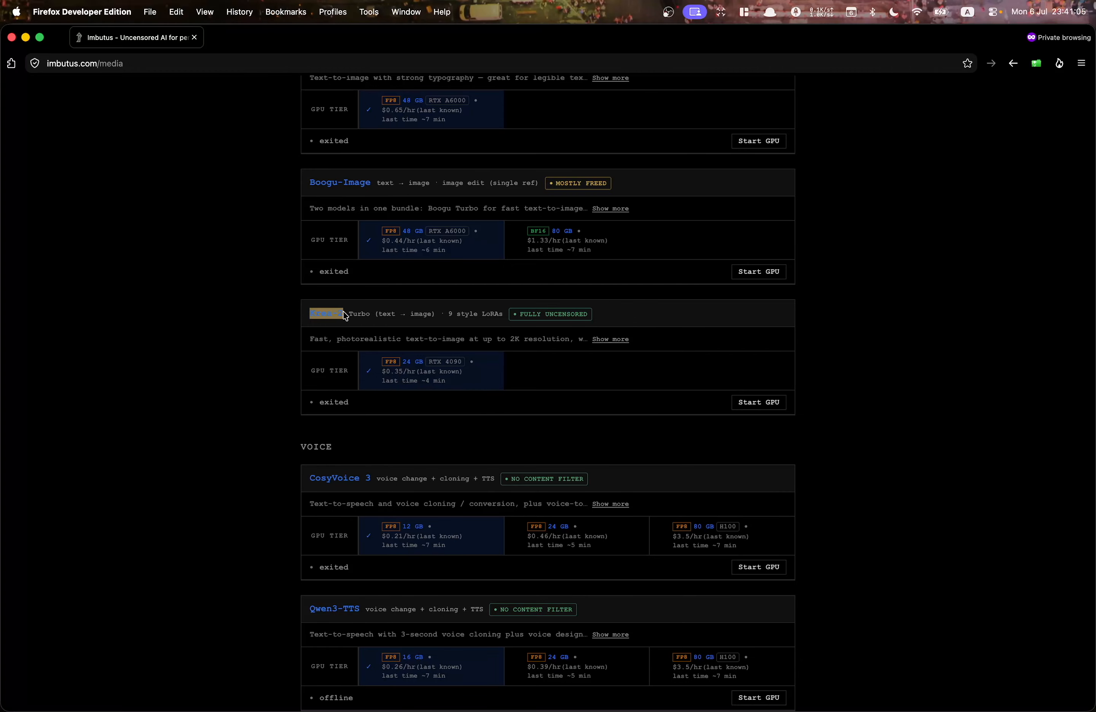
click(344, 316)
- Review the voice bundles from CosyVoice 3 to Fish Audio S2 and the ComfyUI notes below them
scroll(344, 316, down, 2)
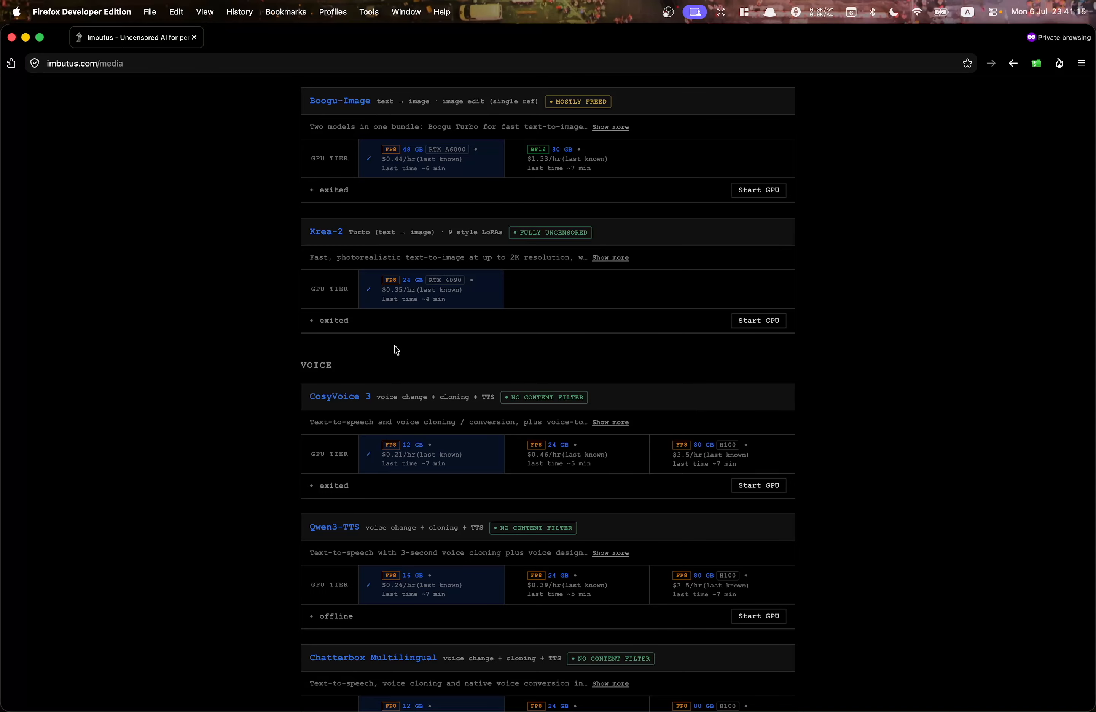
scroll(397, 350, down, 3)
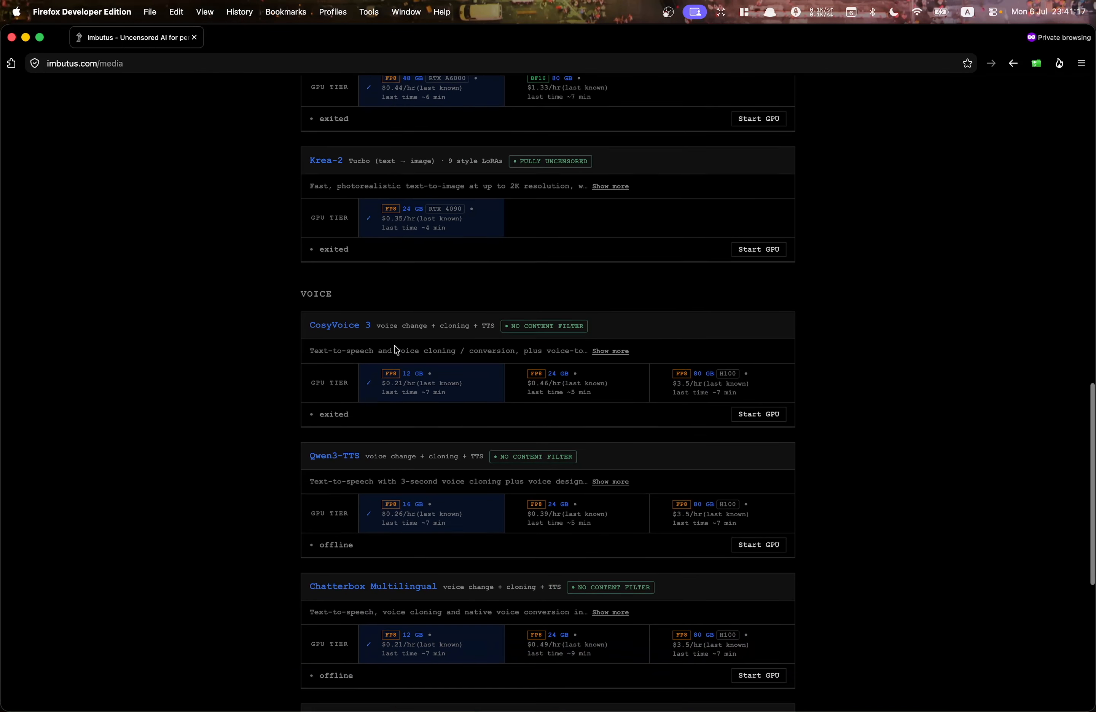
scroll(396, 350, down, 2)
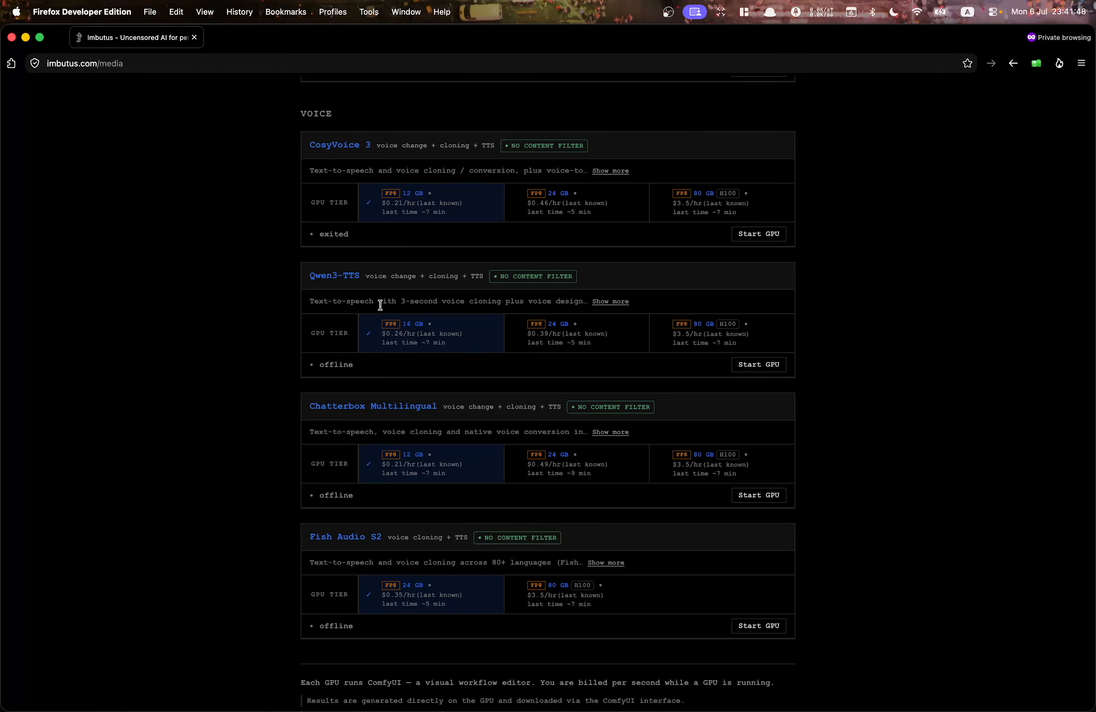
scroll(427, 304, down, 3)
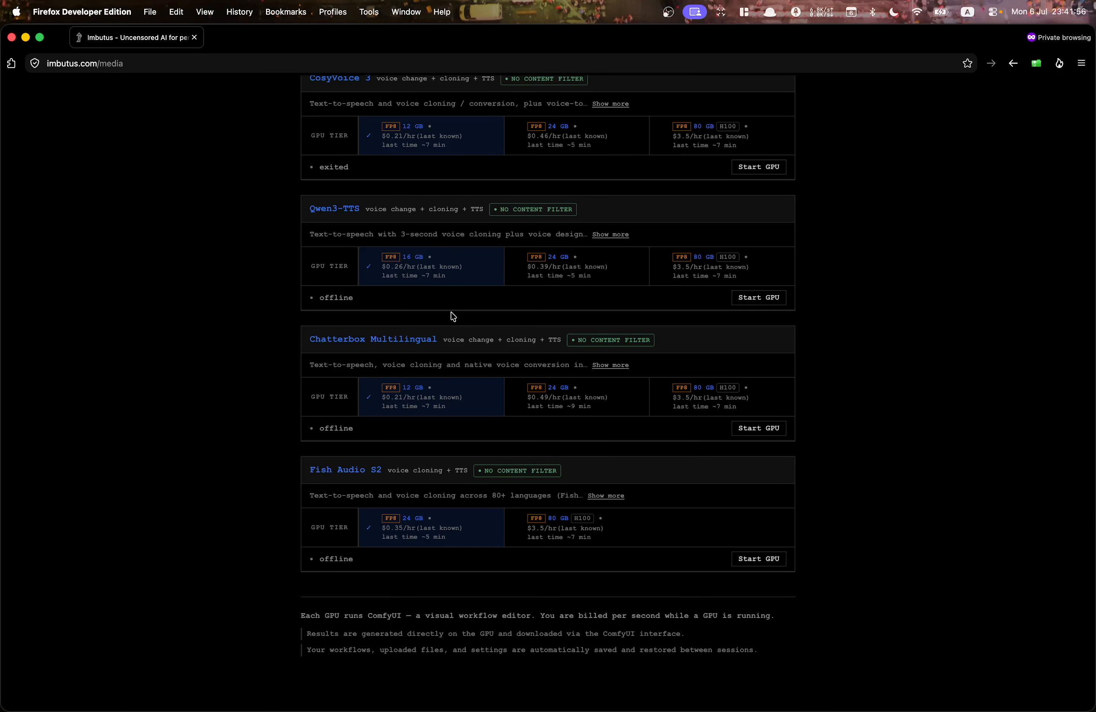
- Start the GPU for the FLUX.2 klein bundle on the Q8 24 GB RTX 4090 tier
scroll(453, 316, up, 20)
scroll(452, 316, up, 20)
click(758, 411)
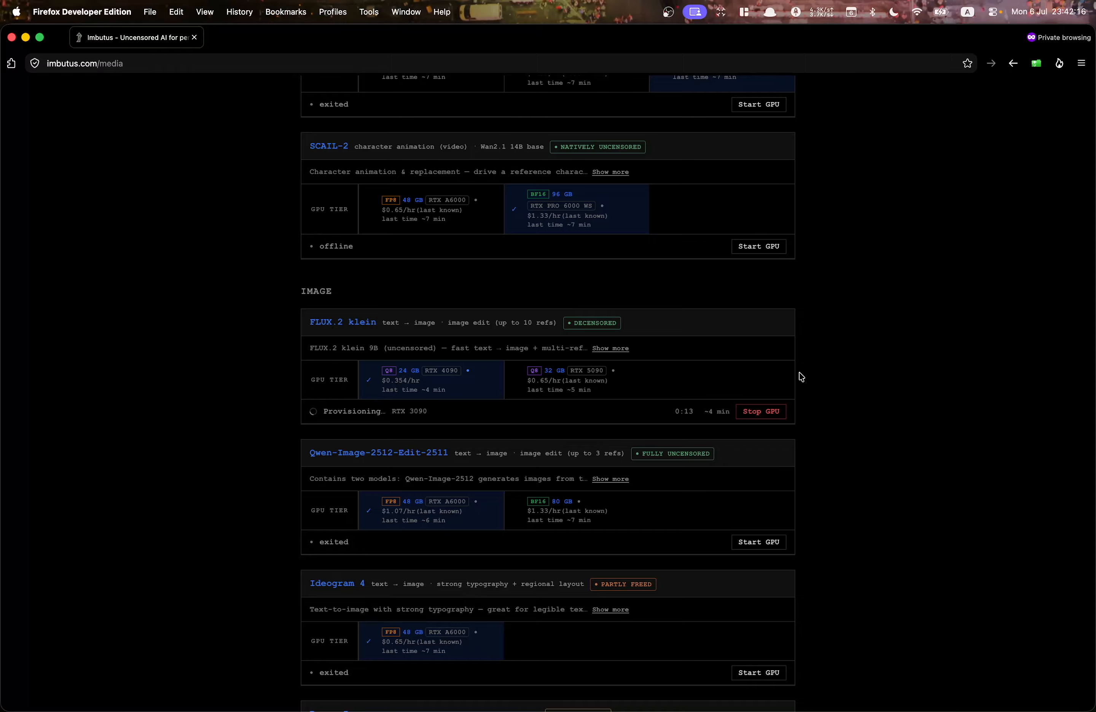
- Open ComfyUI for the FLUX.2 klein bundle and sign in as imbutus with the password copied from its login details
scroll(801, 375, down, 3)
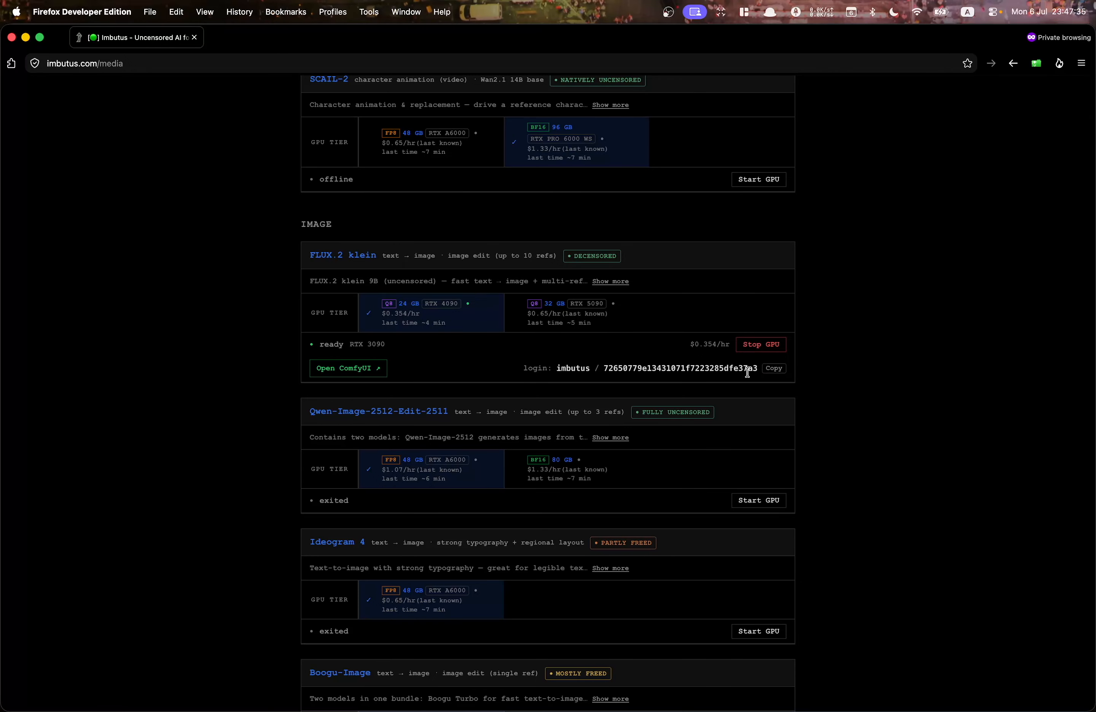
click(777, 373)
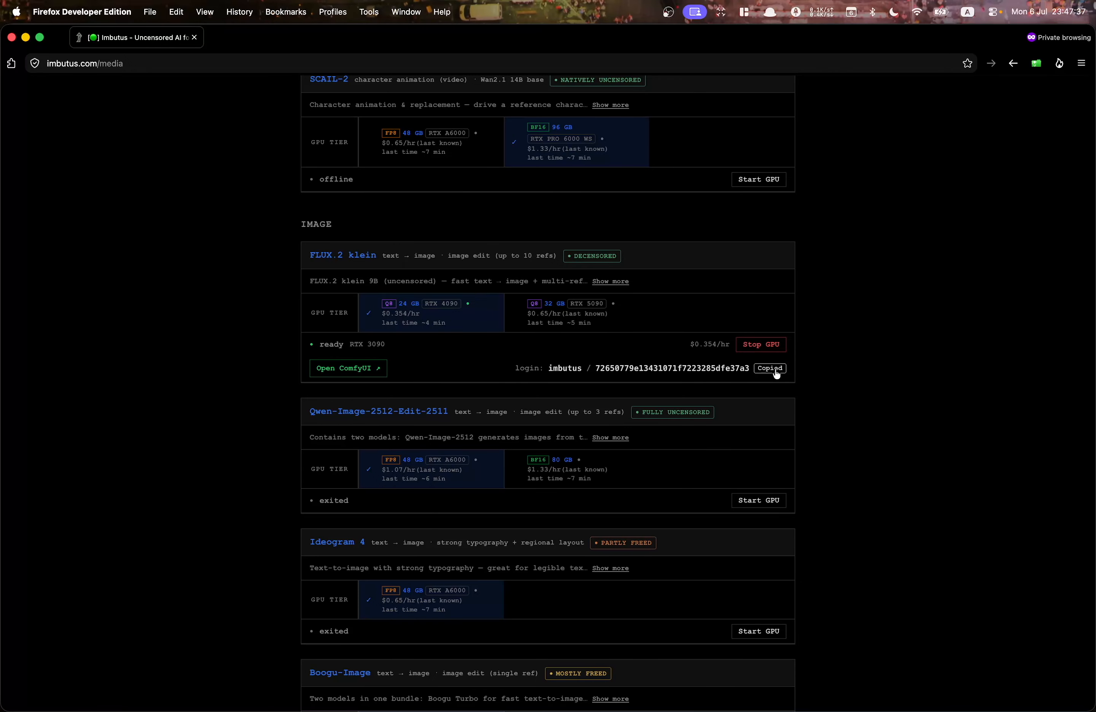
click(363, 372)
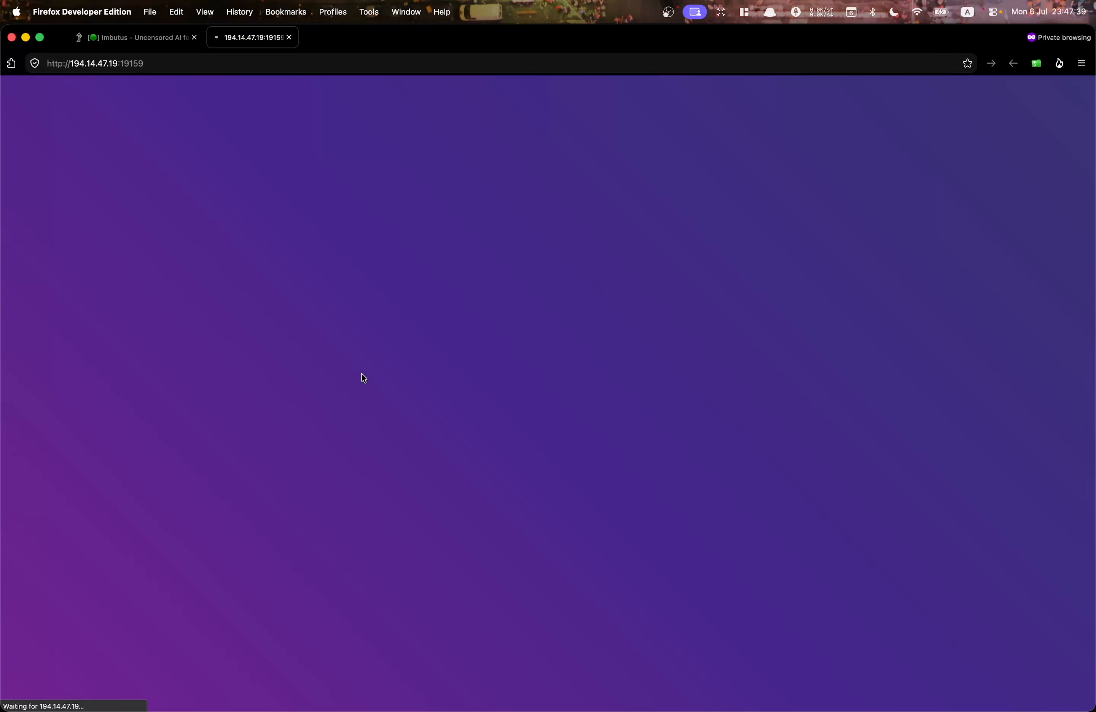
text(imbutus)
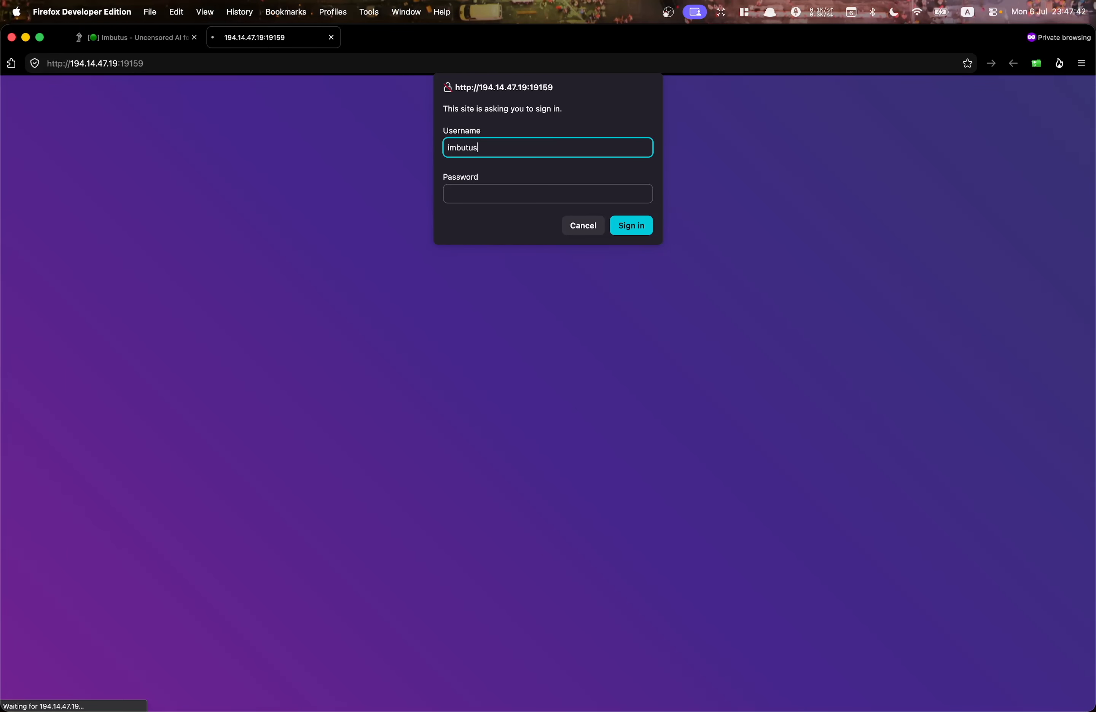
key(Tab)
key(super+v)
key(Return)
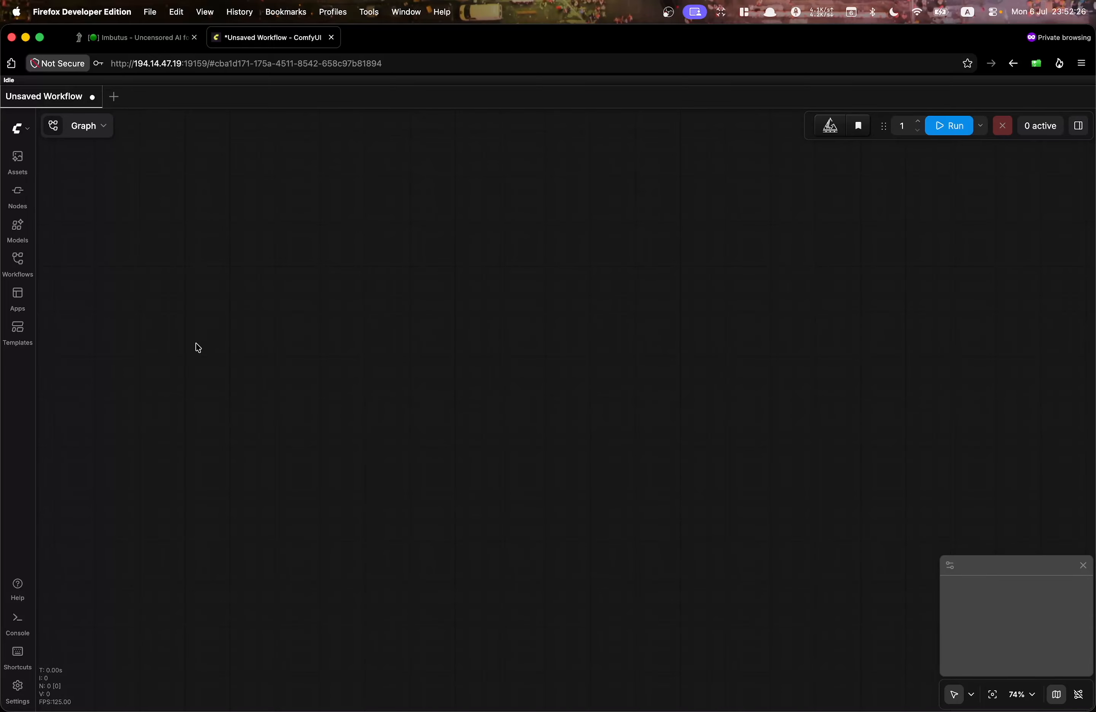
- Open the flux2-klein-edit workflow from the _examples folder
click(19, 262)
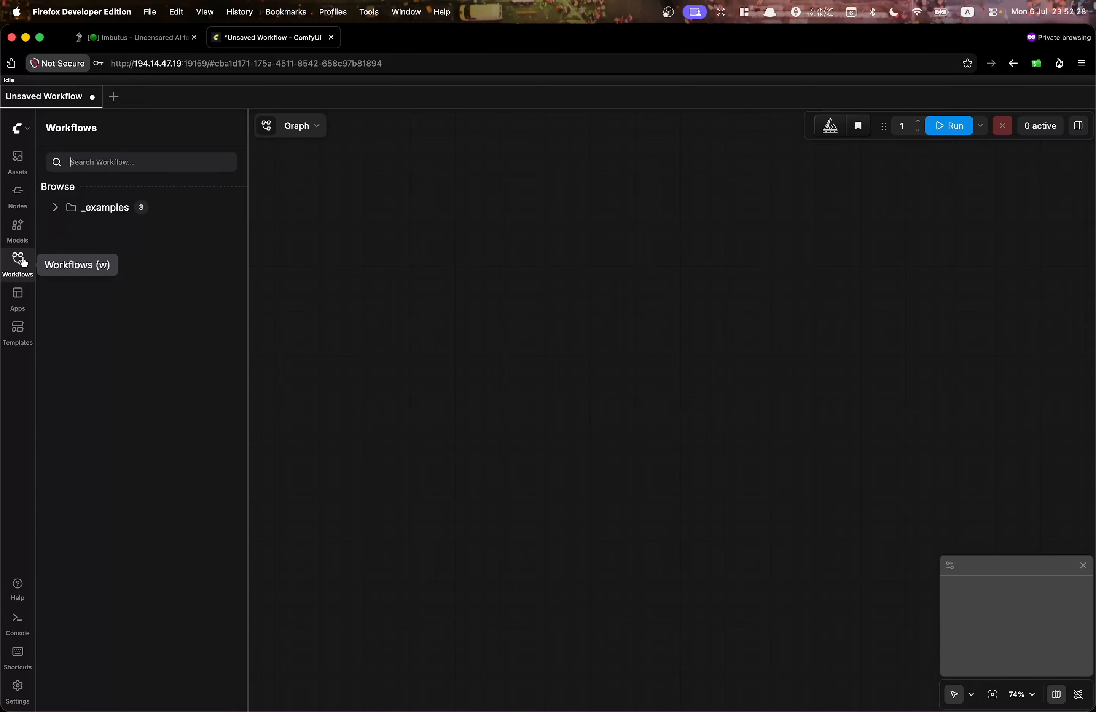
click(95, 207)
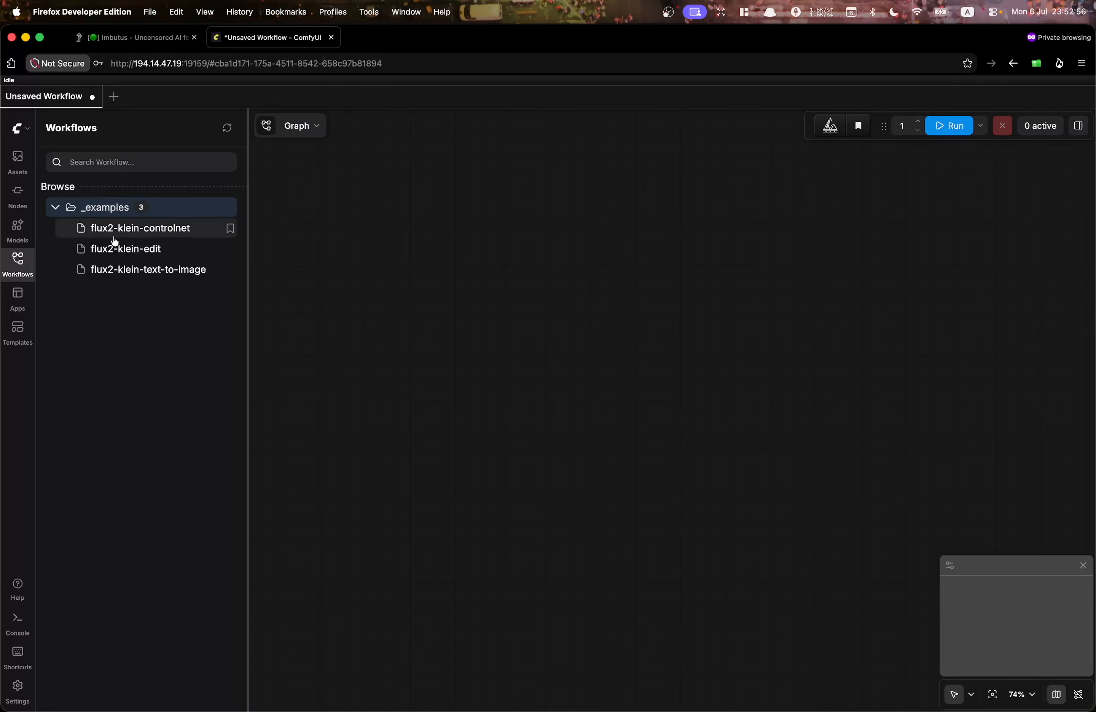
click(122, 249)
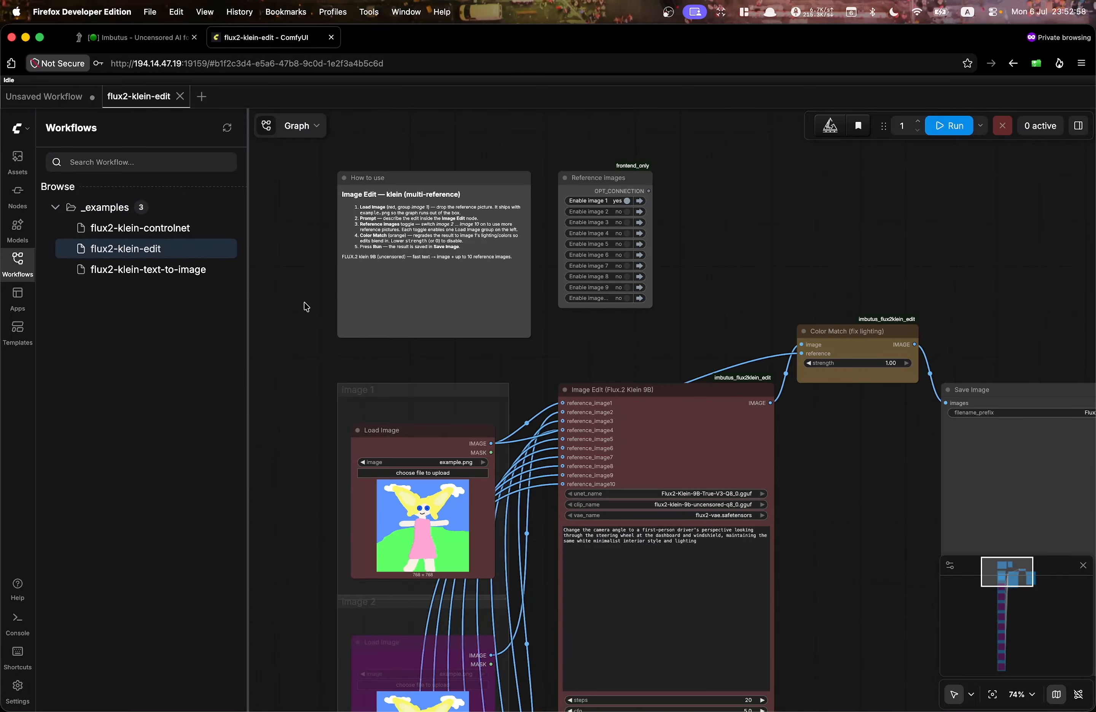
- Copy all nodes of the flux2-klein-edit workflow into a new blank workflow
key(super+a)
click(201, 97)
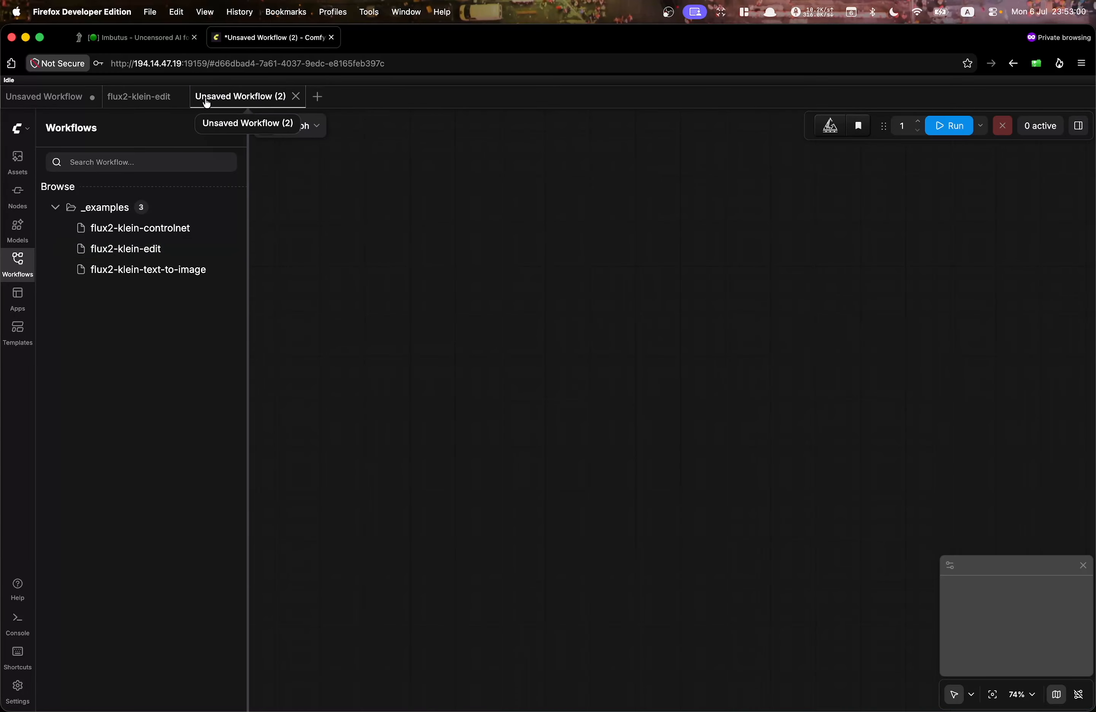
key(super+v)
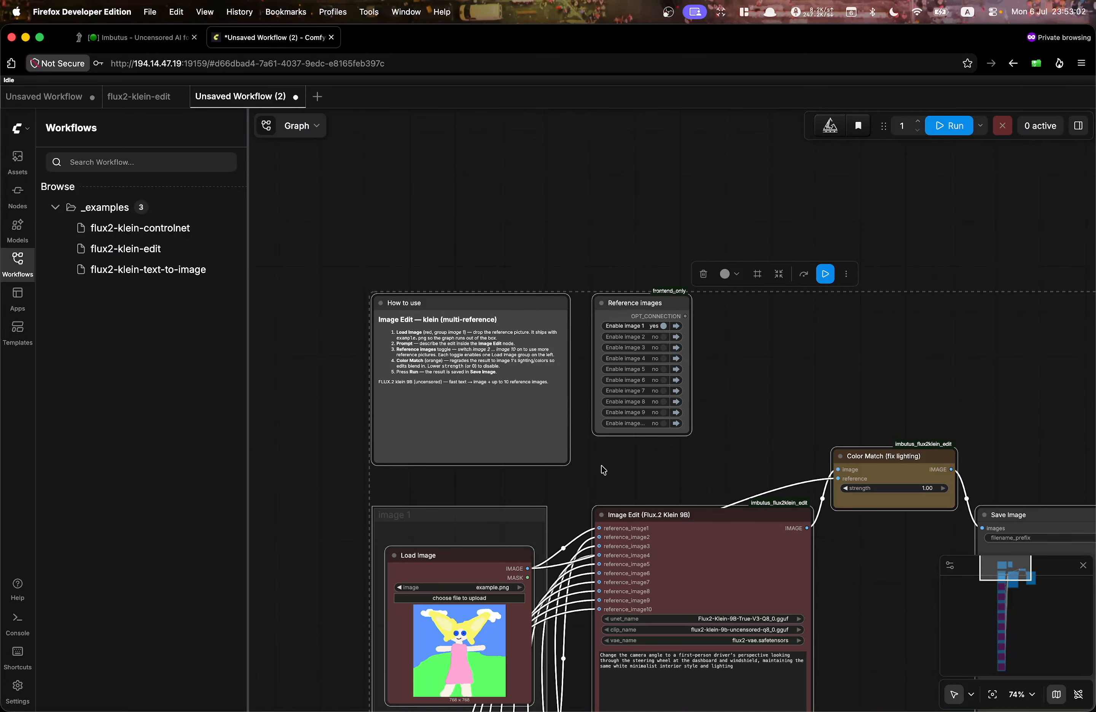
drag(602, 465, 517, 347)
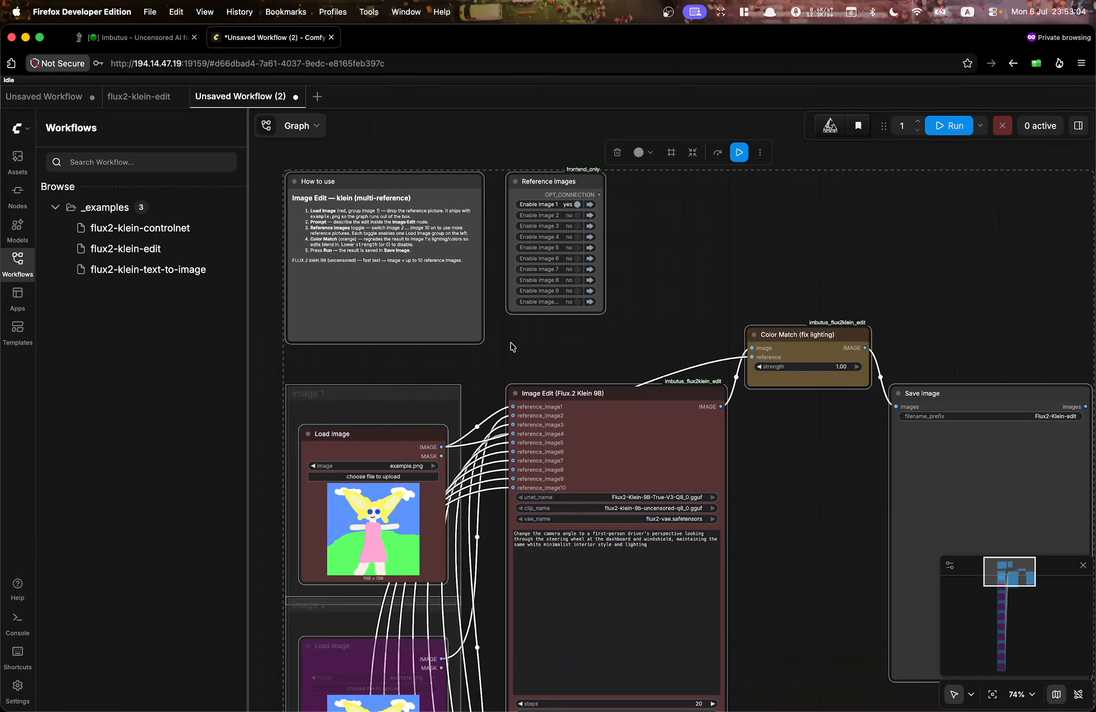
- Save the new workflow under the filename "saved one"
key(super+s)
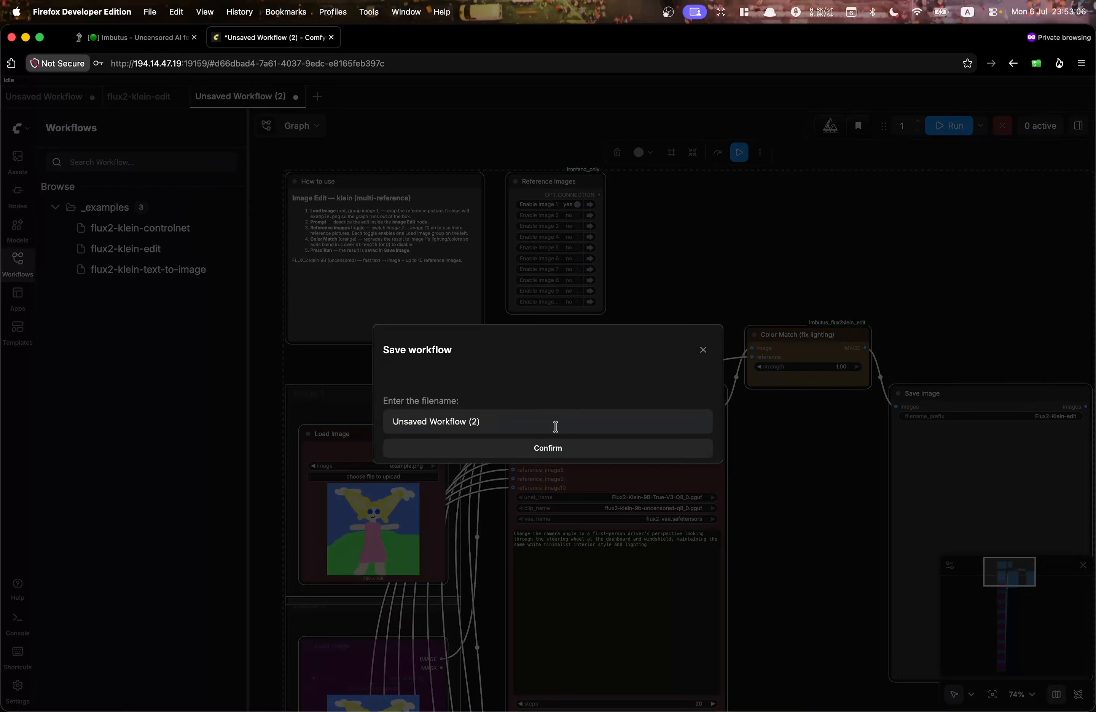
text(sa)
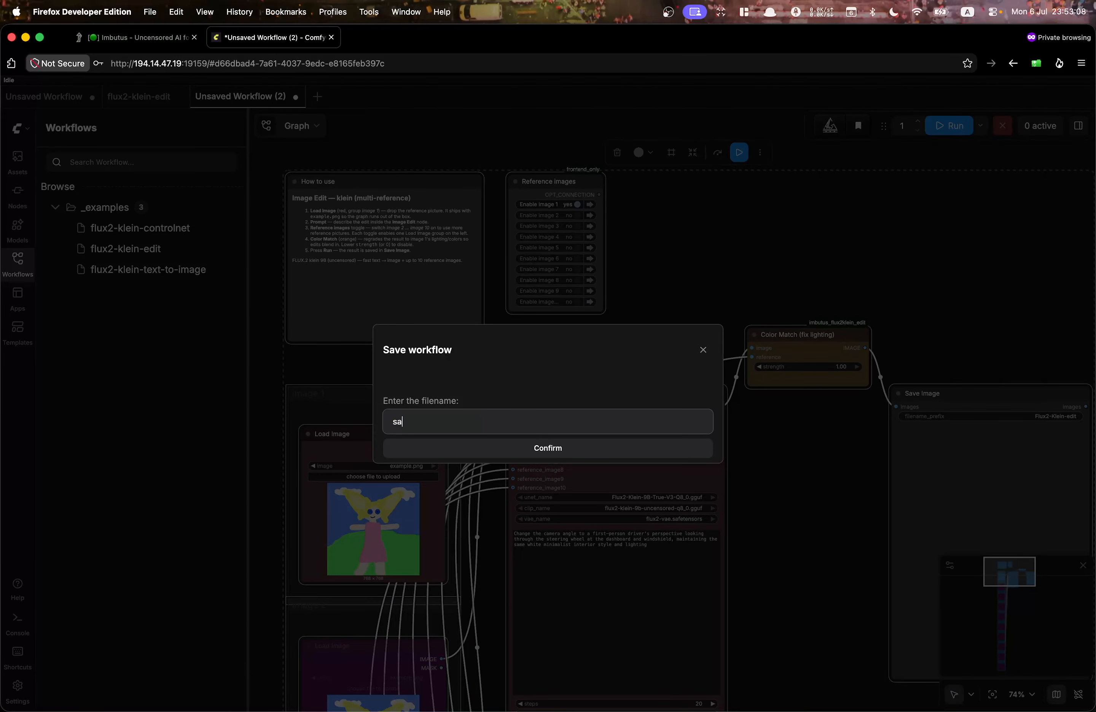
text(ved one)
key(Return)
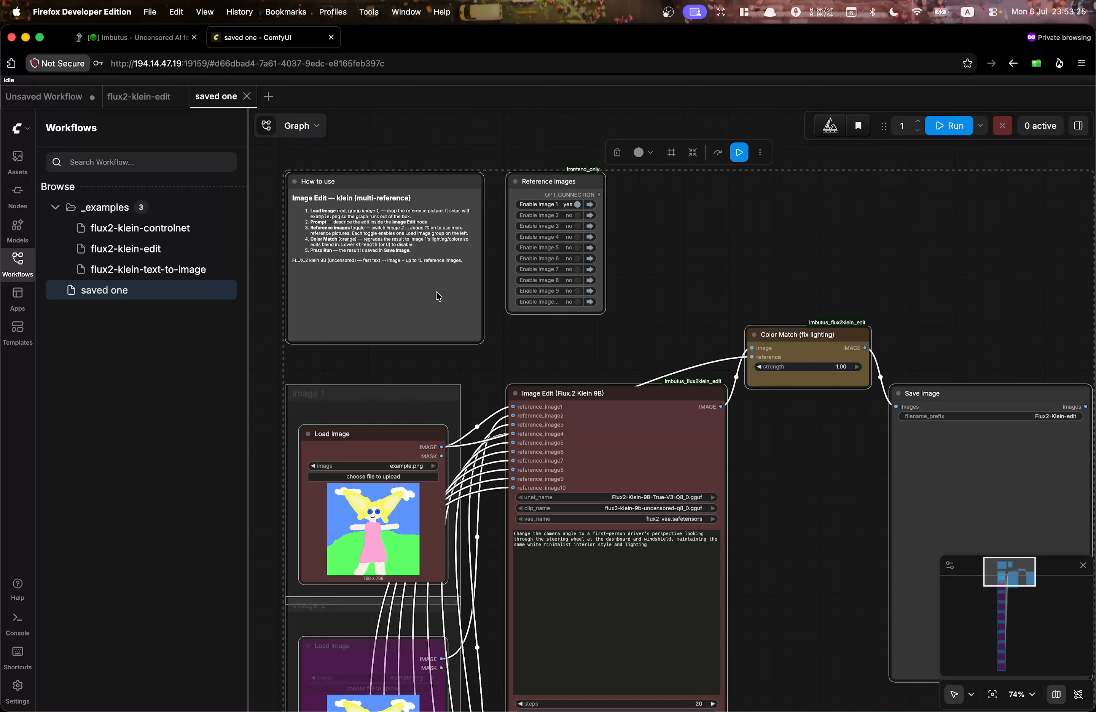
- Examine the How to use note, the Image Edit (Flux.2 Klein 9B) node and the Color Match node of the saved workflow
click(328, 180)
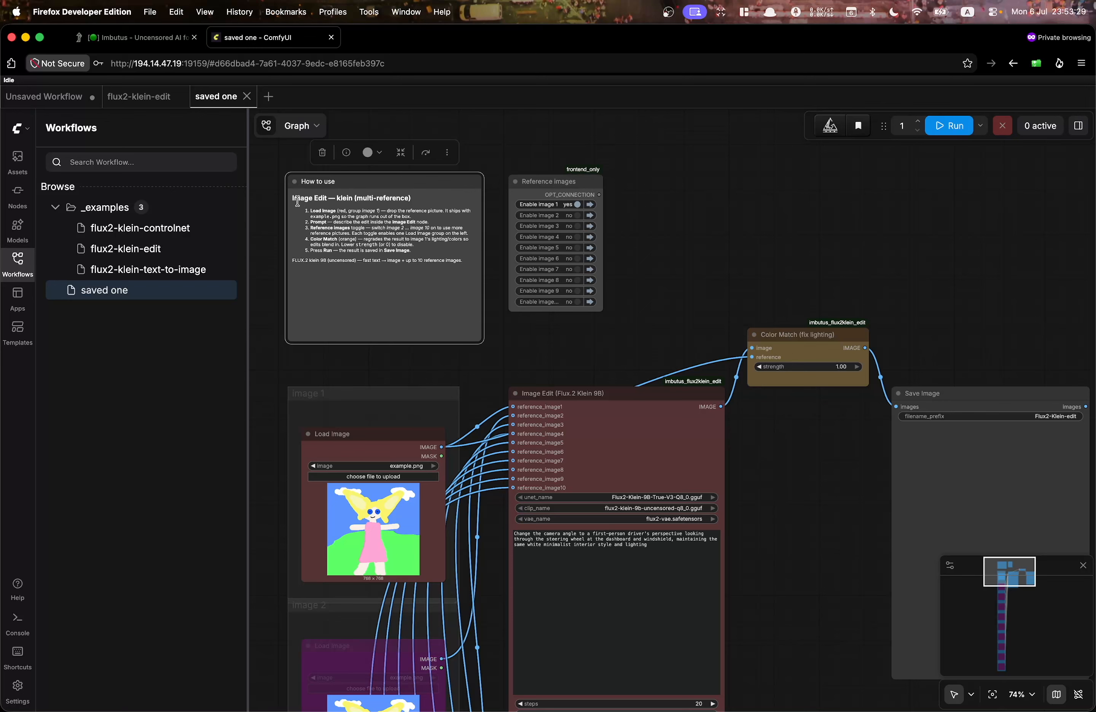
drag(291, 197, 474, 264)
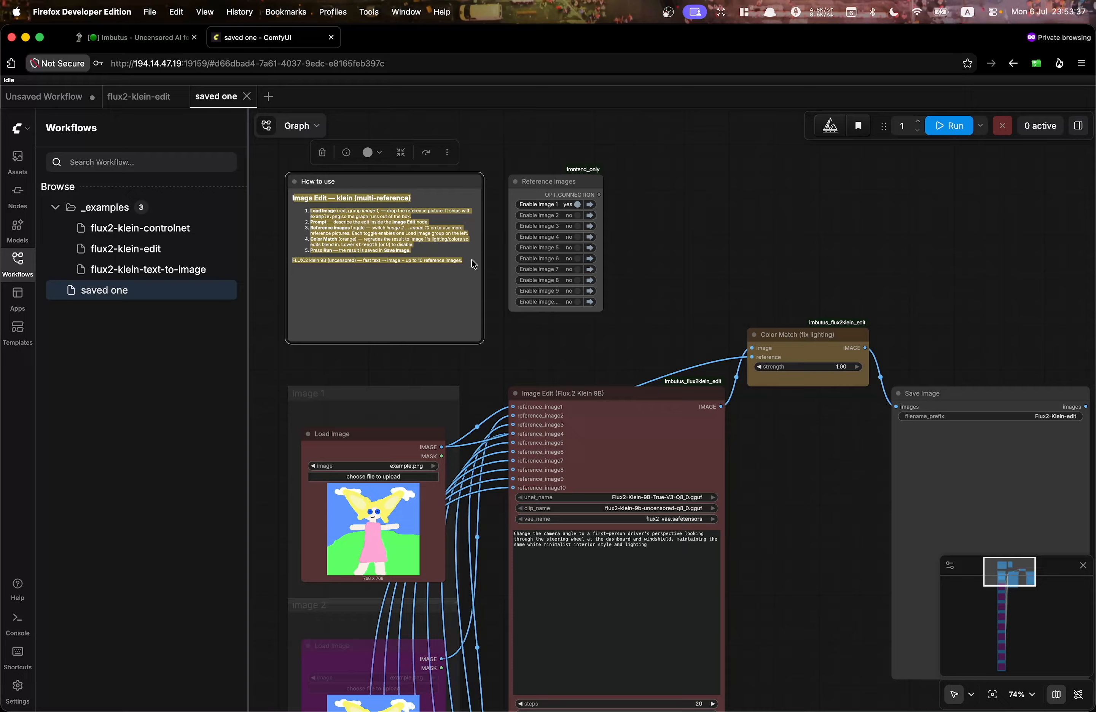
click(474, 263)
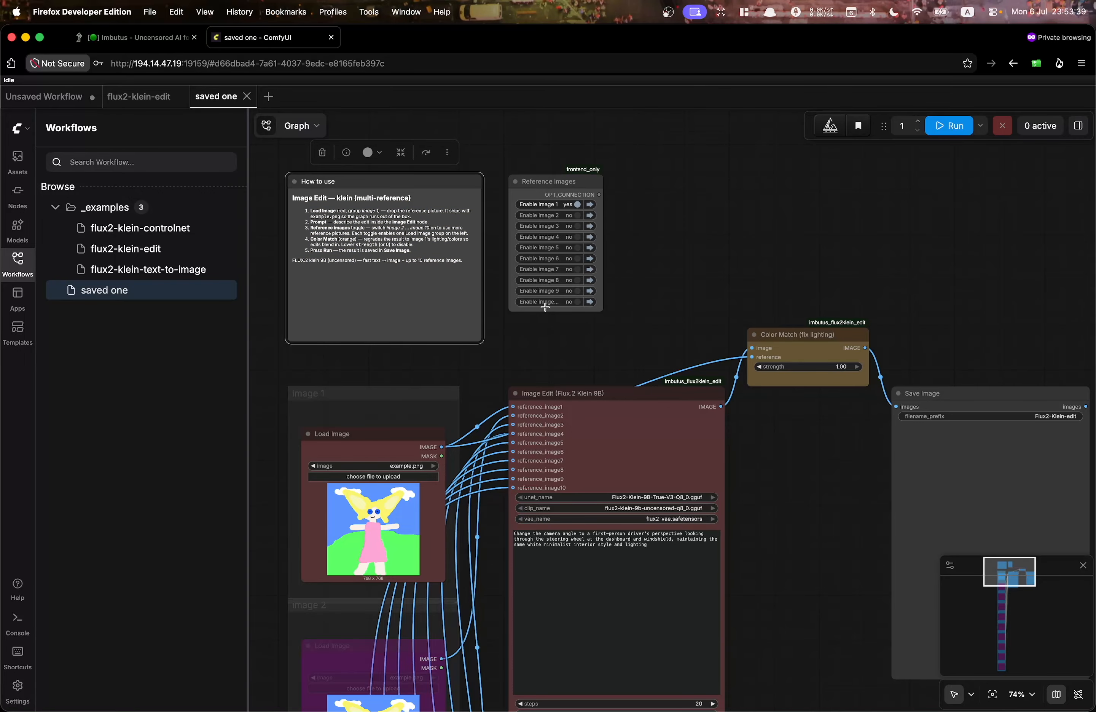
scroll(551, 321, down, 5)
scroll(551, 320, left, 2)
click(649, 269)
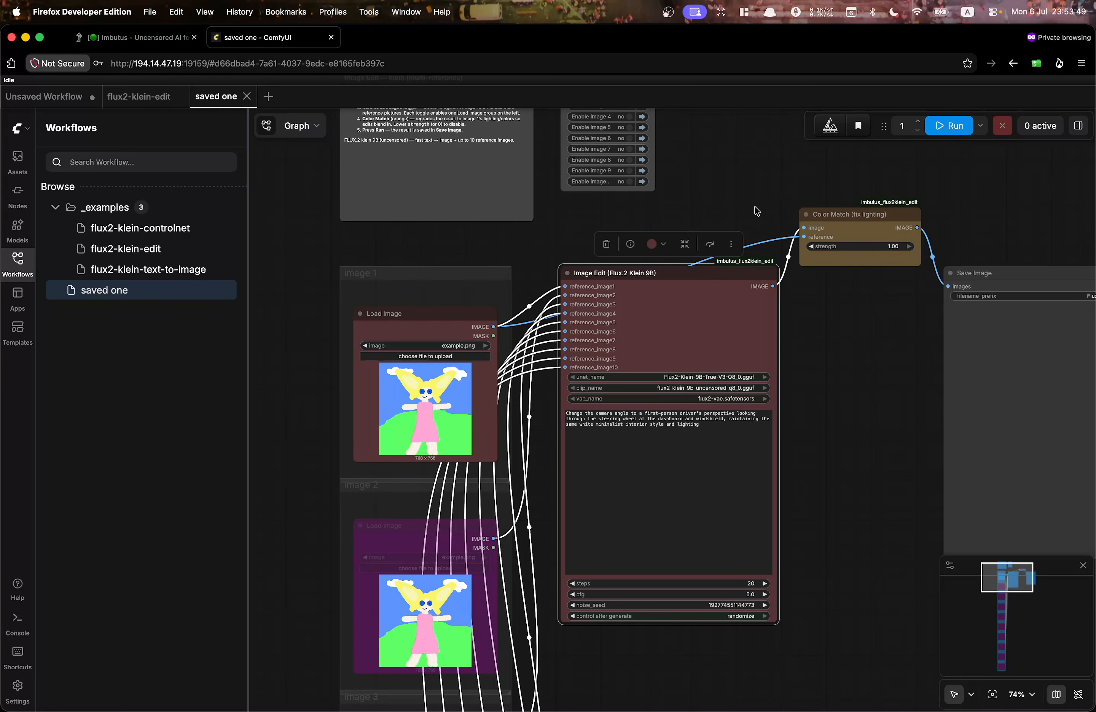
drag(770, 208, 503, 275)
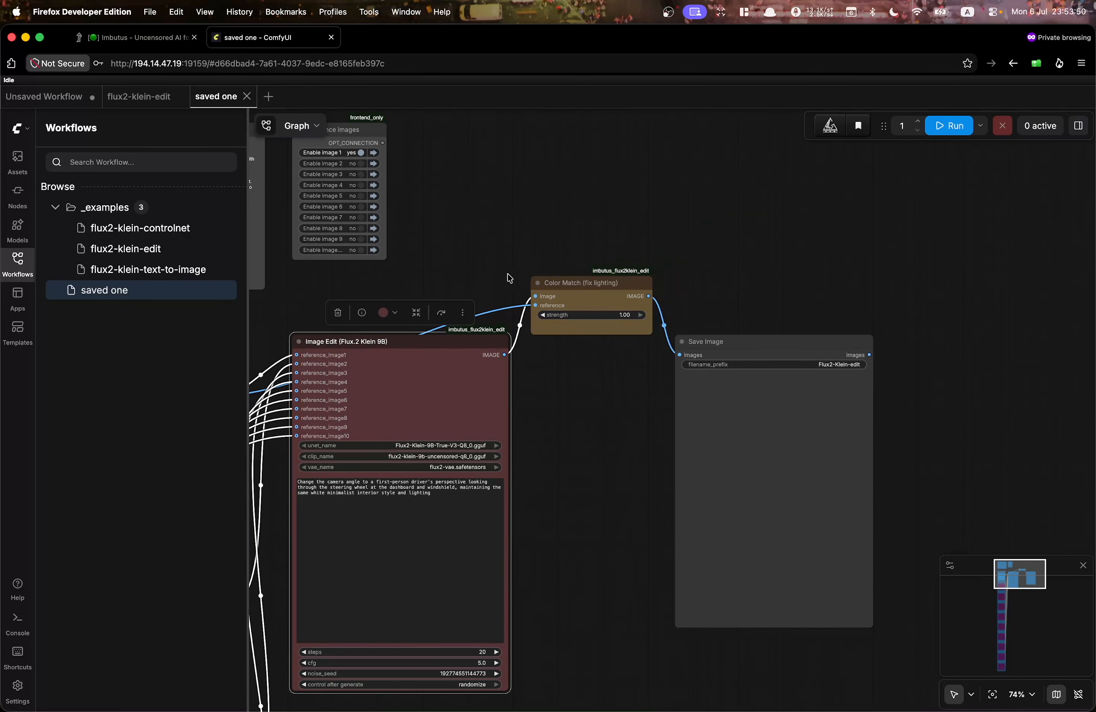
click(578, 279)
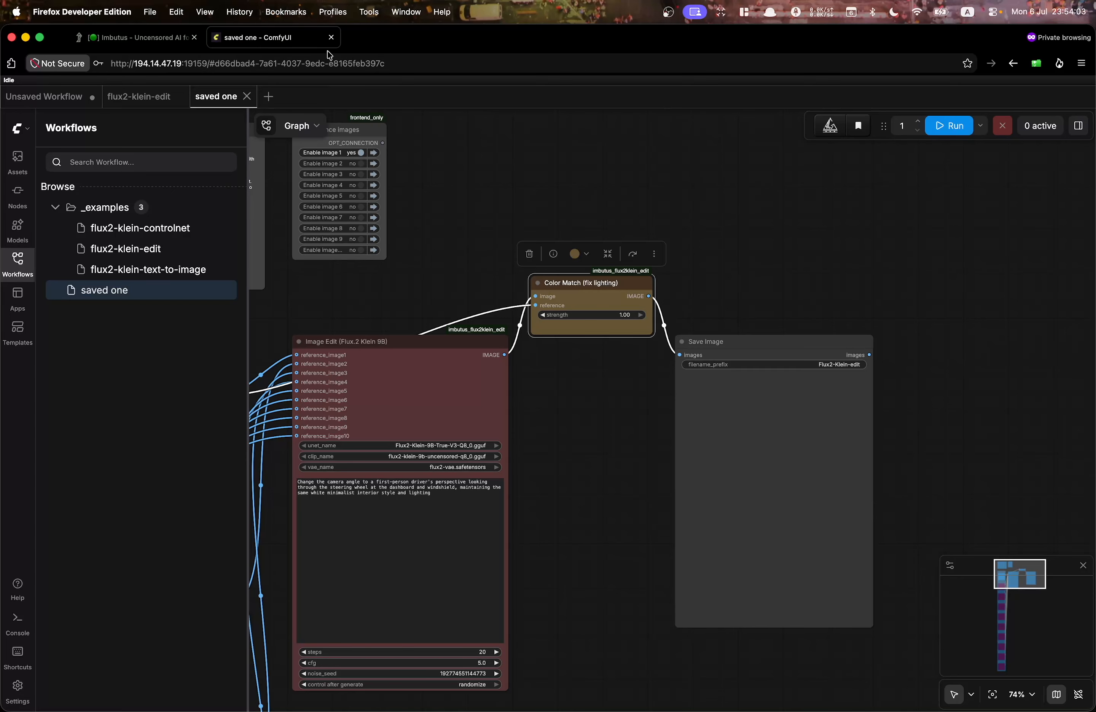
- Close ComfyUI and stop every active paid service from the Imbutus Monitor page
click(331, 37)
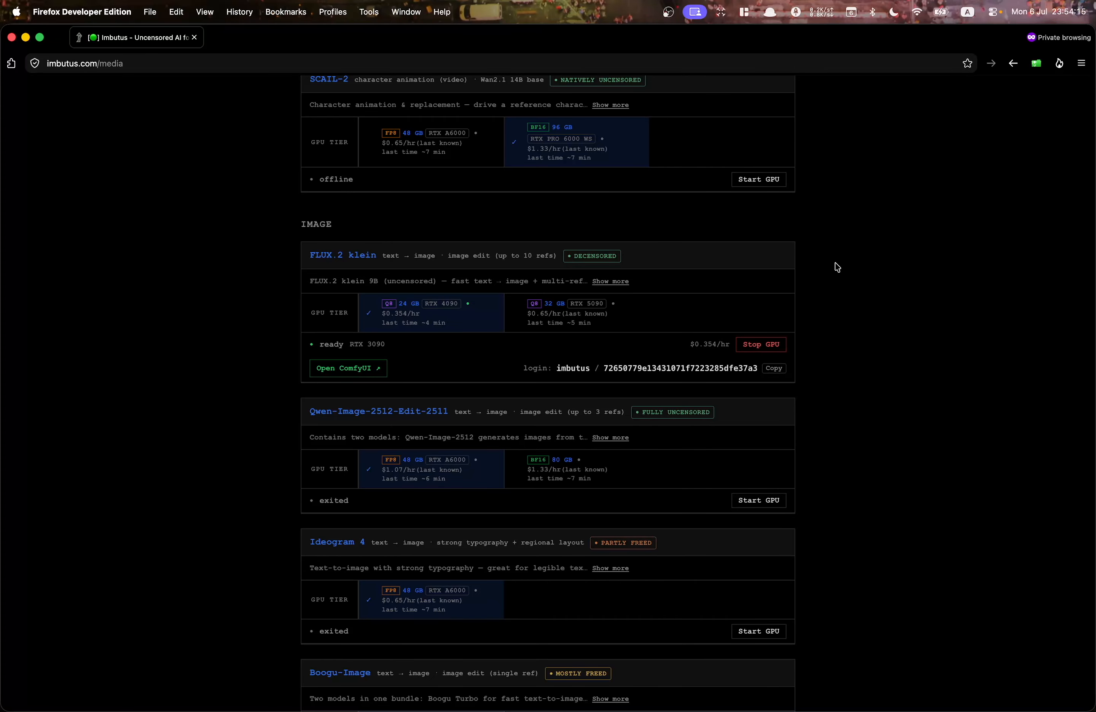
scroll(854, 274, up, 6)
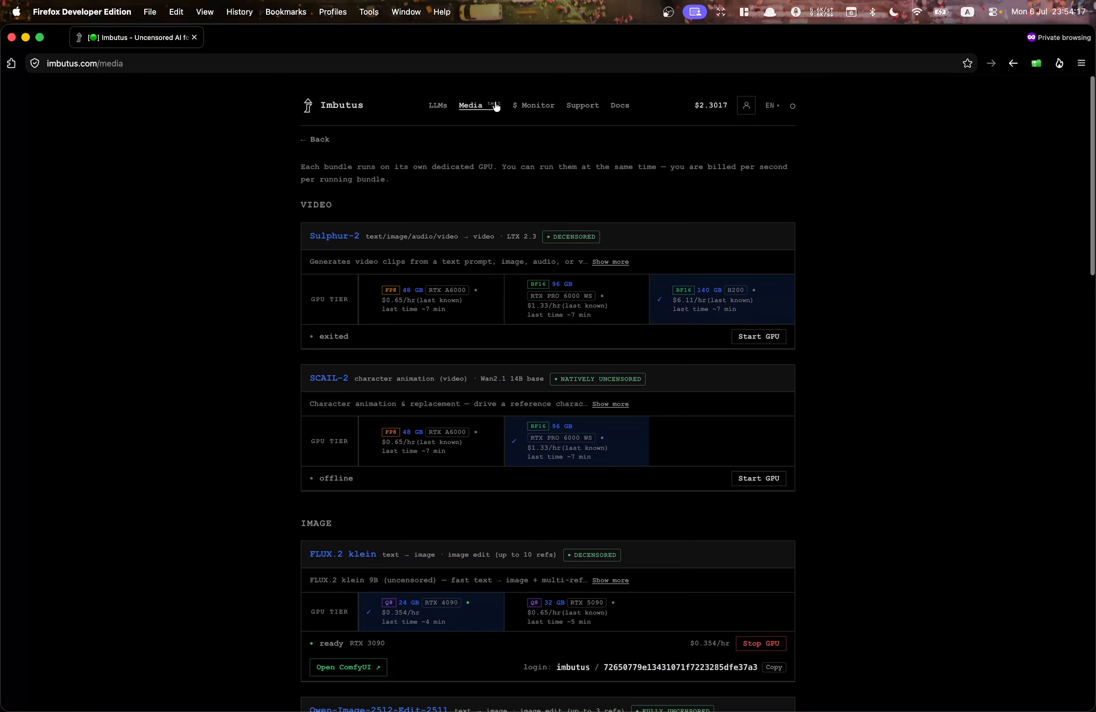
click(541, 111)
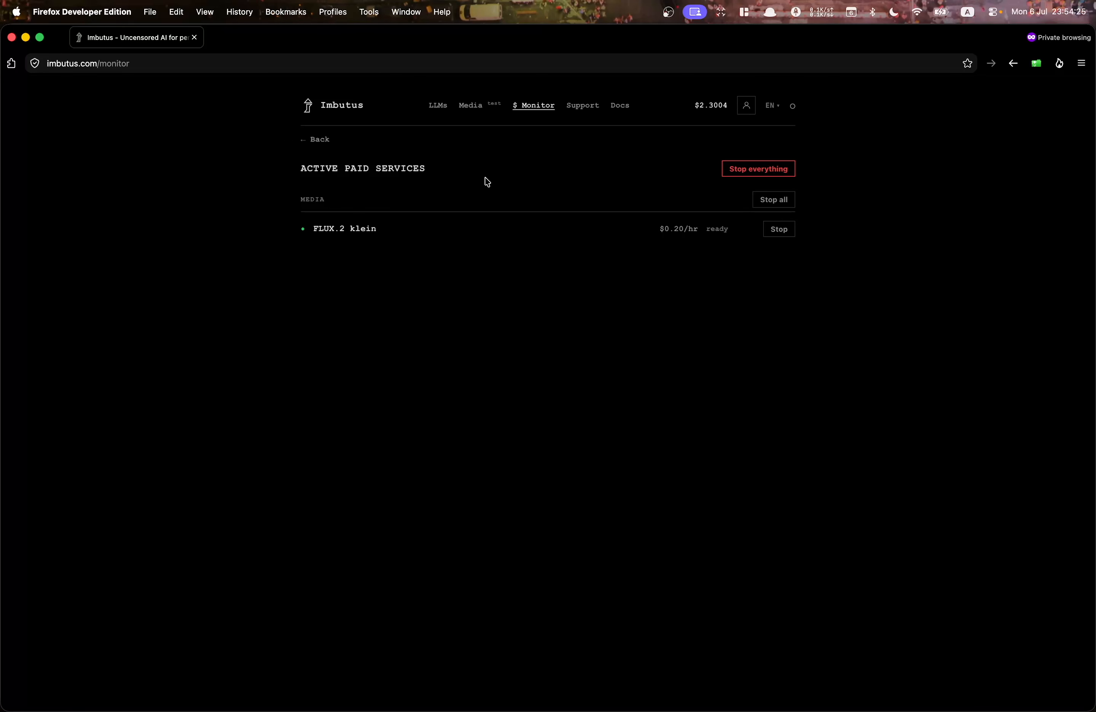
click(758, 170)
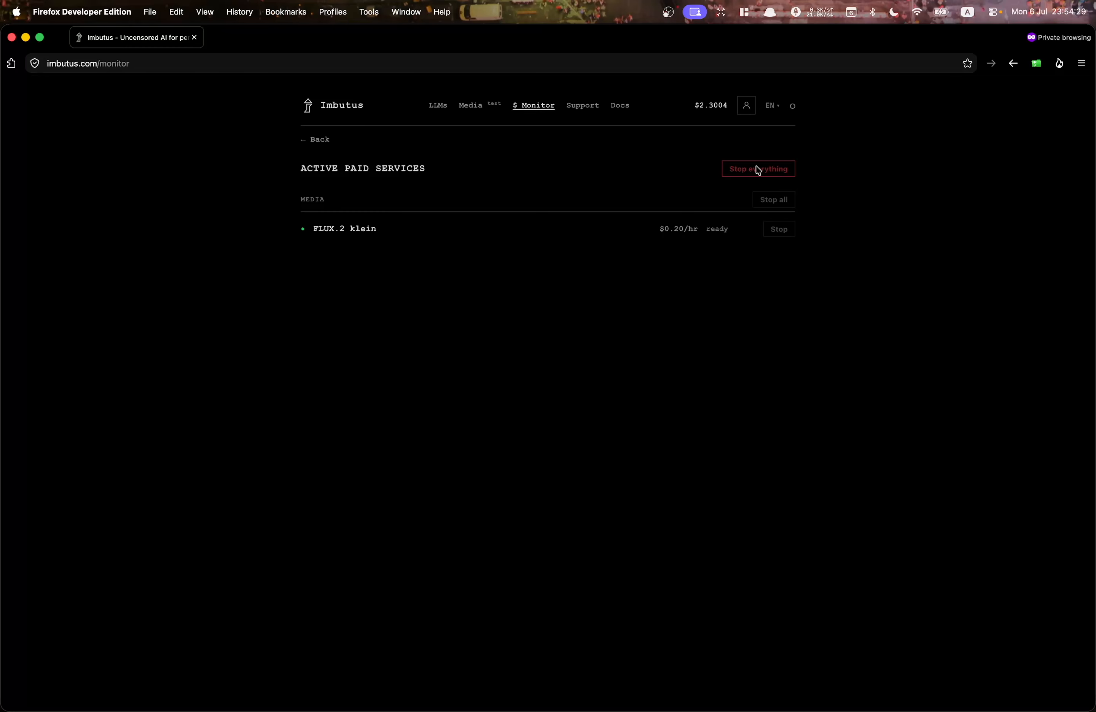